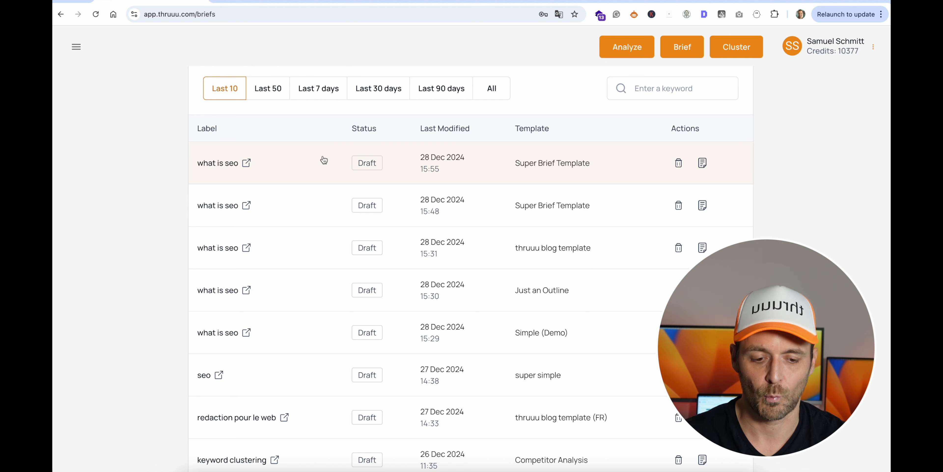
Start a new content brief with "what is seo" as the main topic and continue to the audience settings.
{"action": "scroll", "coordinate": [323, 158], "scroll_direction": "up", "scroll_amount": 3}
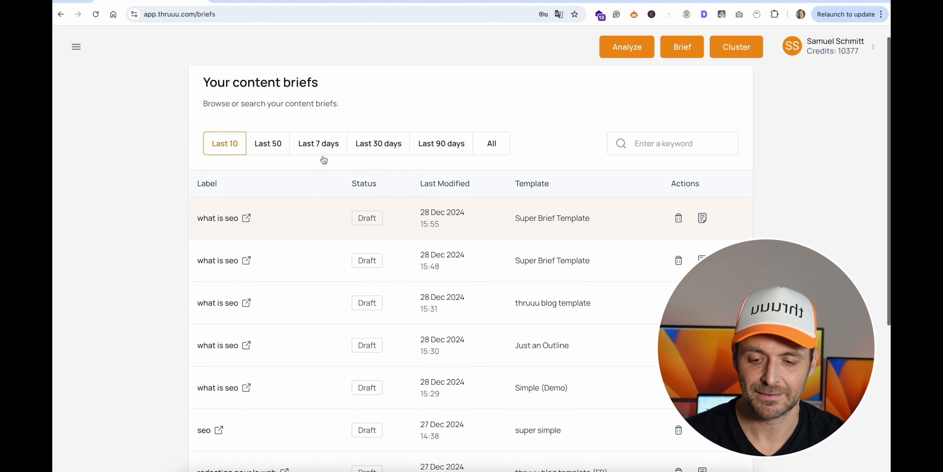
{"action": "left_click", "coordinate": [77, 46]}
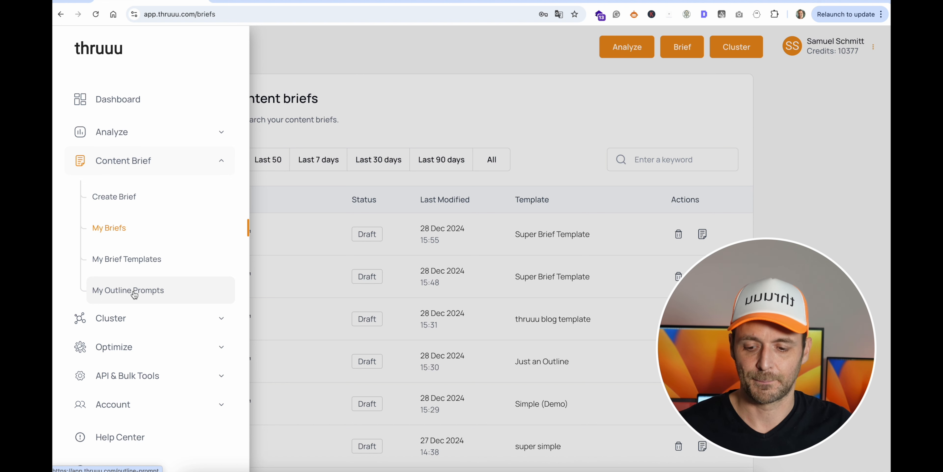
{"action": "left_click", "coordinate": [121, 197]}
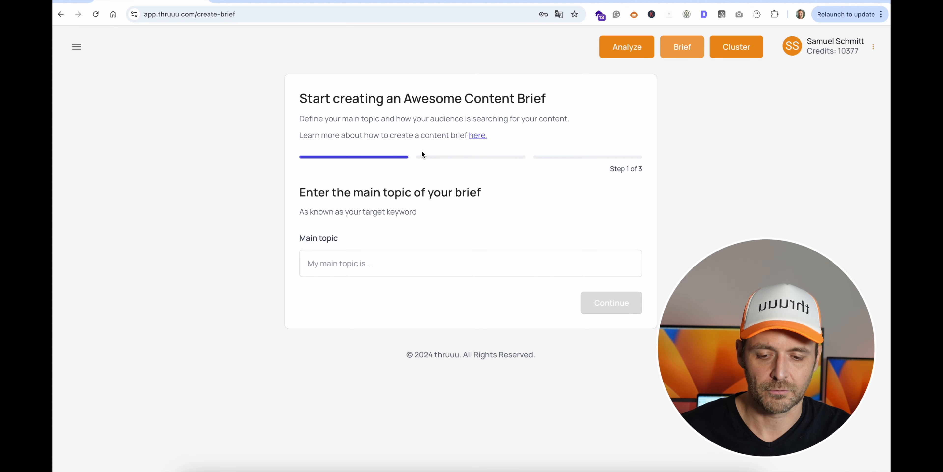
{"action": "left_click", "coordinate": [333, 262]}
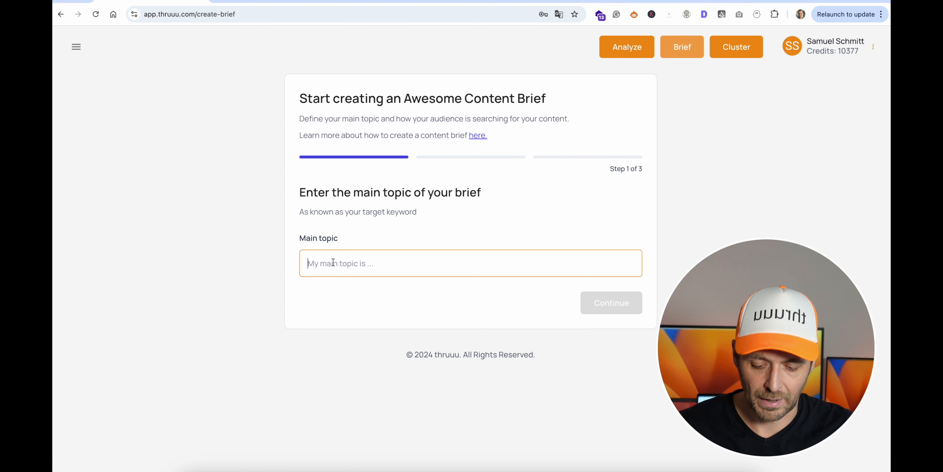
{"action": "type", "text": "what "}
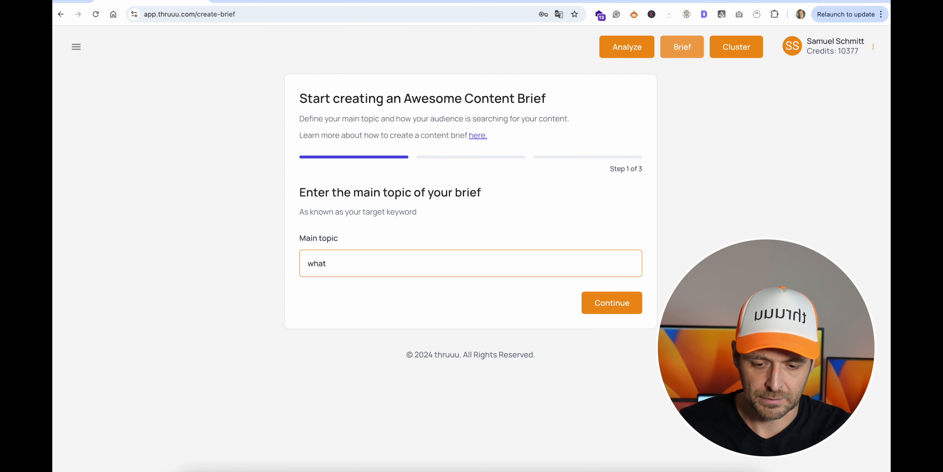
{"action": "type", "text": "is seo"}
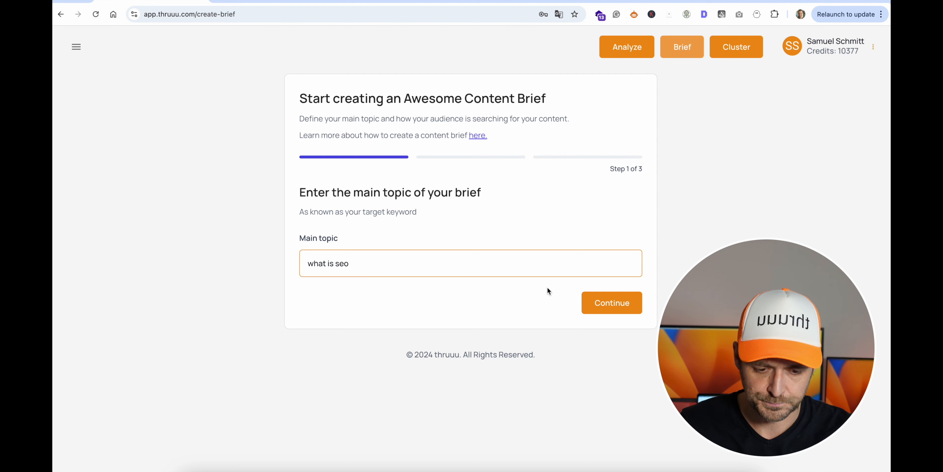
{"action": "left_click", "coordinate": [603, 304]}
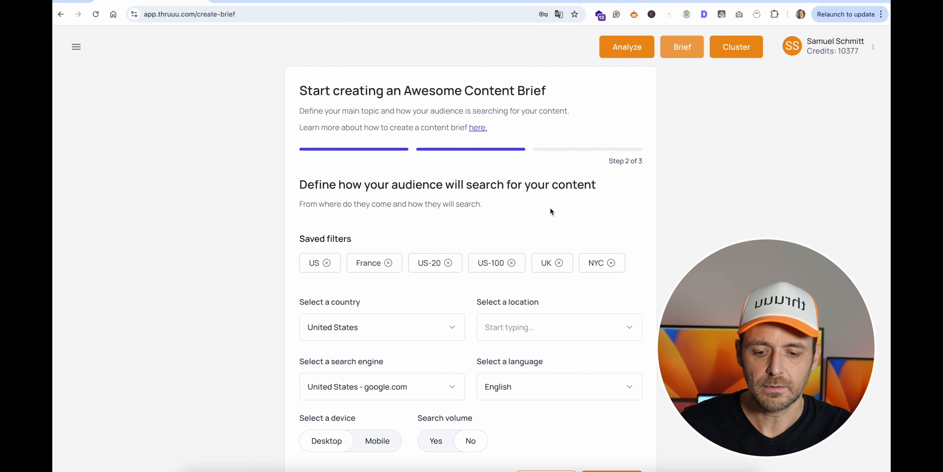
Apply the saved US filter as the audience's search settings and continue to the final brief setup.
{"action": "scroll", "coordinate": [550, 212], "scroll_direction": "down", "scroll_amount": 1}
{"action": "scroll", "coordinate": [551, 210], "scroll_direction": "down", "scroll_amount": 1}
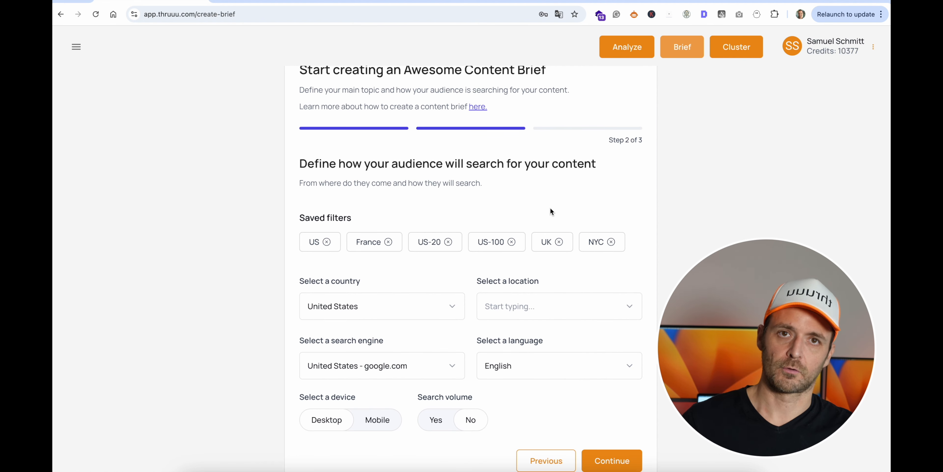
{"action": "scroll", "coordinate": [550, 208], "scroll_direction": "down", "scroll_amount": 2}
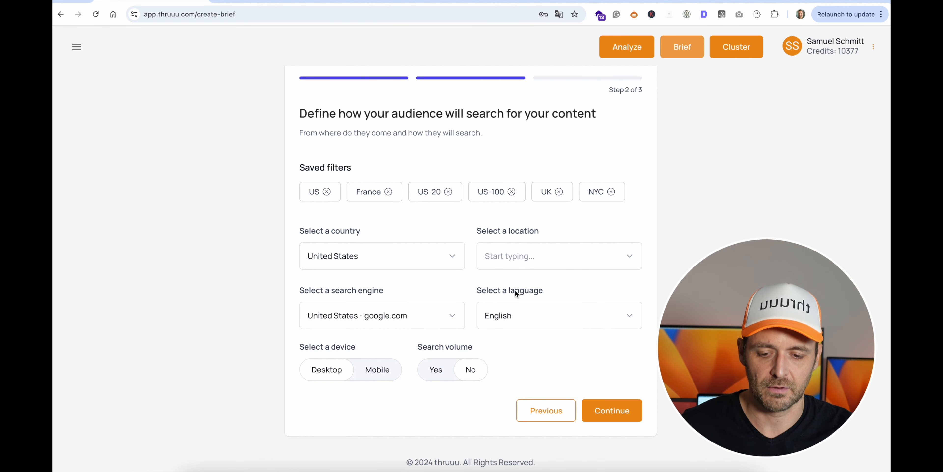
{"action": "left_click", "coordinate": [359, 193]}
{"action": "left_click", "coordinate": [421, 193]}
{"action": "left_click", "coordinate": [548, 192]}
{"action": "left_click", "coordinate": [312, 196]}
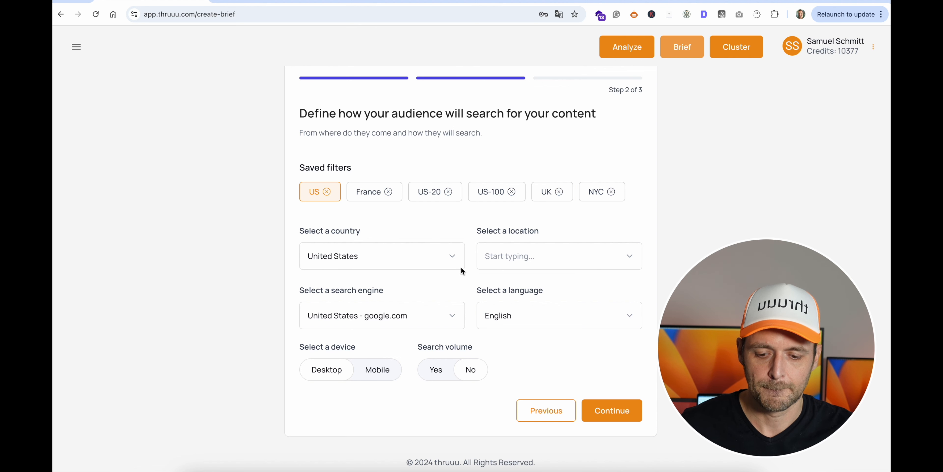
{"action": "left_click", "coordinate": [618, 411]}
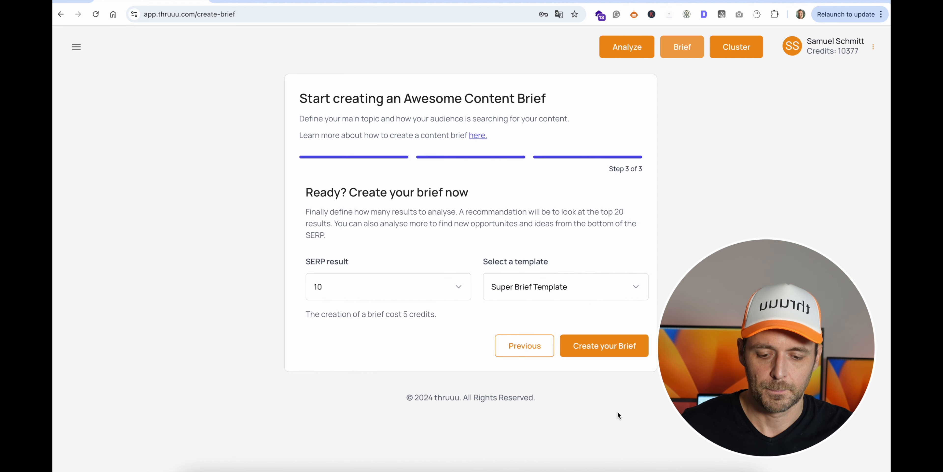
Create the brief from 10 SERP results using the Super Brief Template.
{"action": "left_click", "coordinate": [380, 289]}
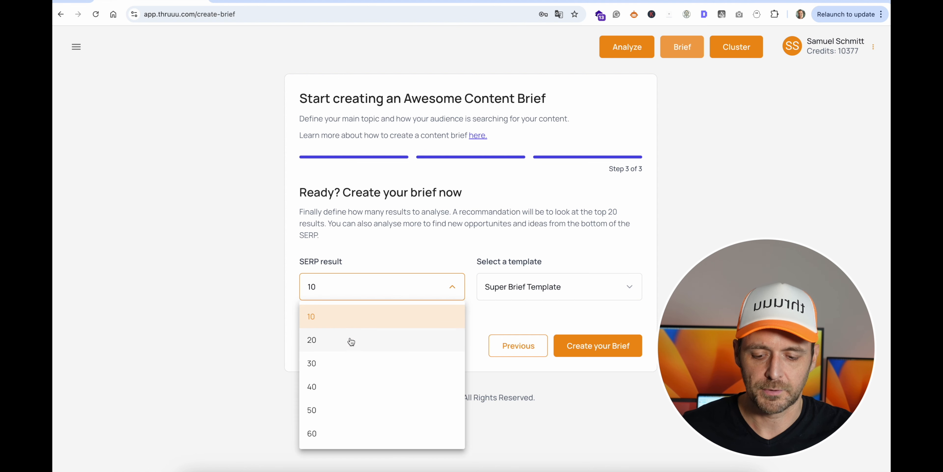
{"action": "left_click", "coordinate": [337, 319]}
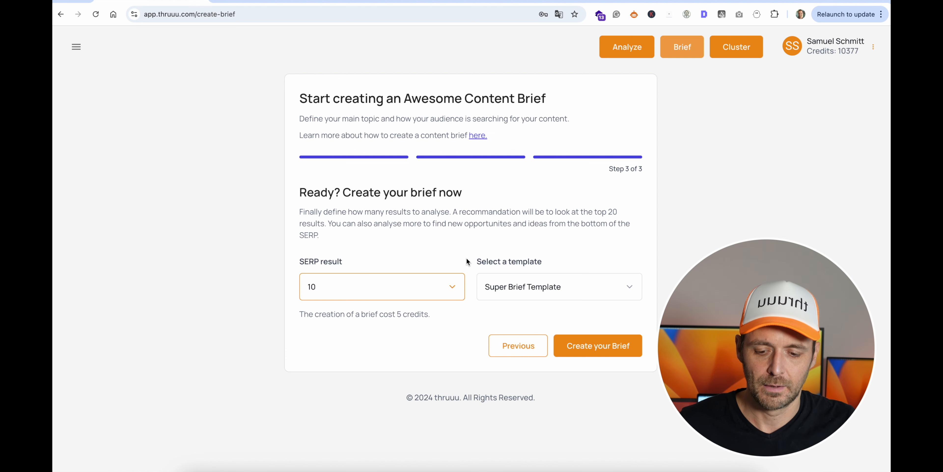
{"action": "left_click", "coordinate": [498, 286]}
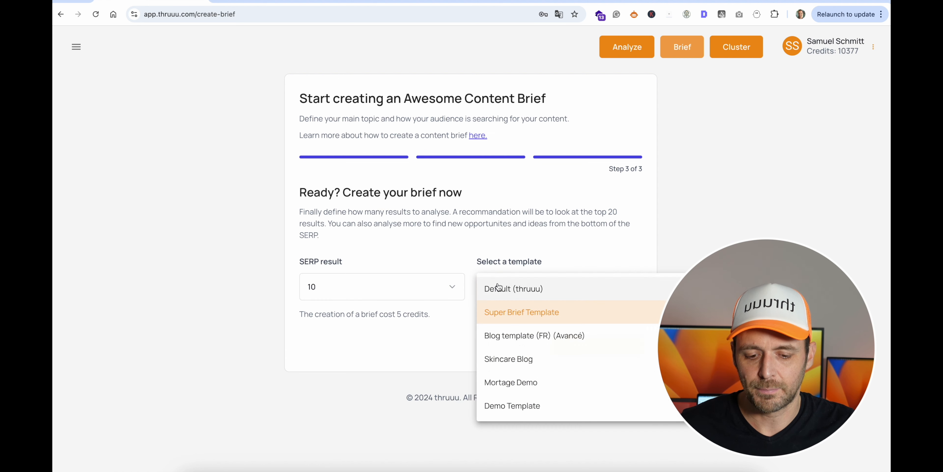
{"action": "left_click", "coordinate": [512, 289]}
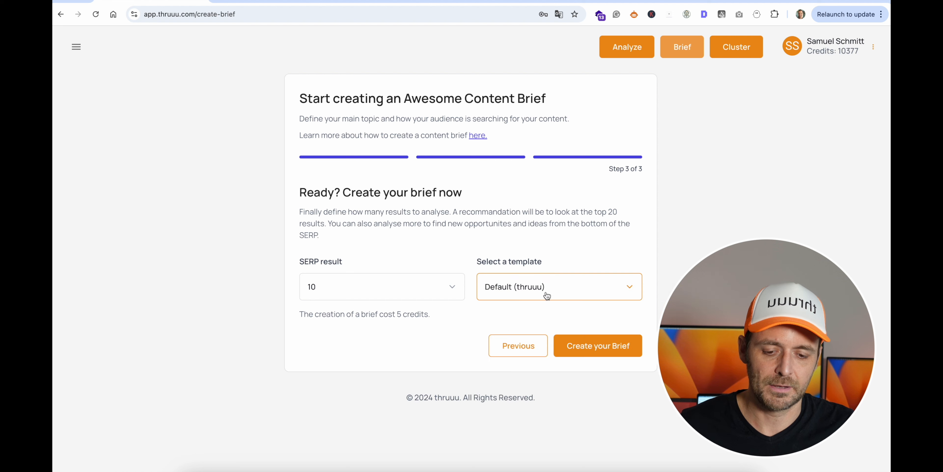
{"action": "left_click", "coordinate": [526, 289]}
{"action": "left_click", "coordinate": [509, 312]}
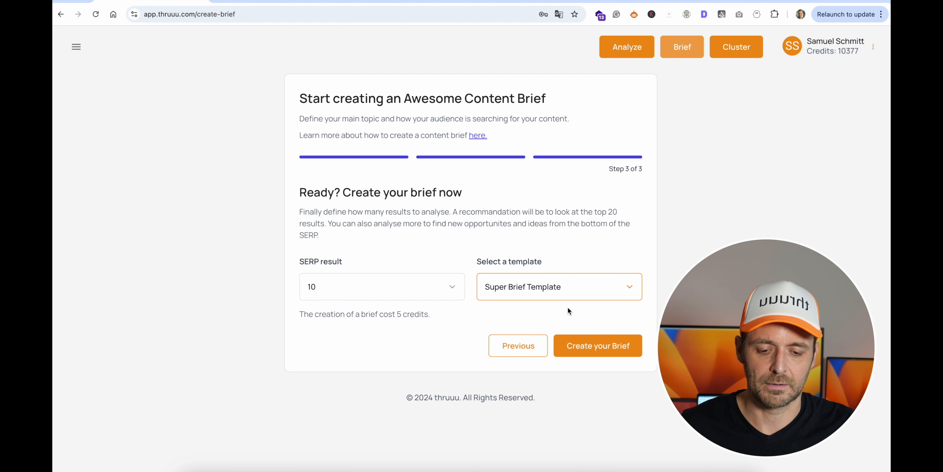
{"action": "left_click", "coordinate": [582, 347]}
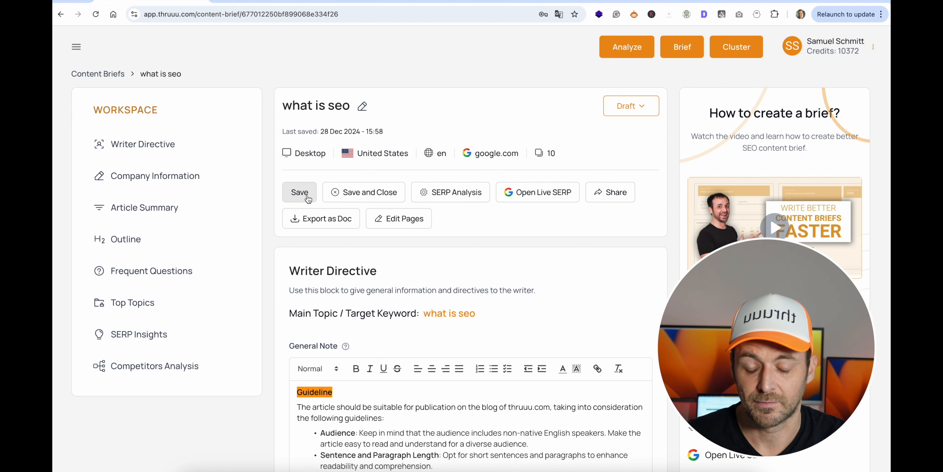
Open the brief's SERP analysis and review its average metrics and the list of ranking pages.
{"action": "left_click", "coordinate": [450, 197]}
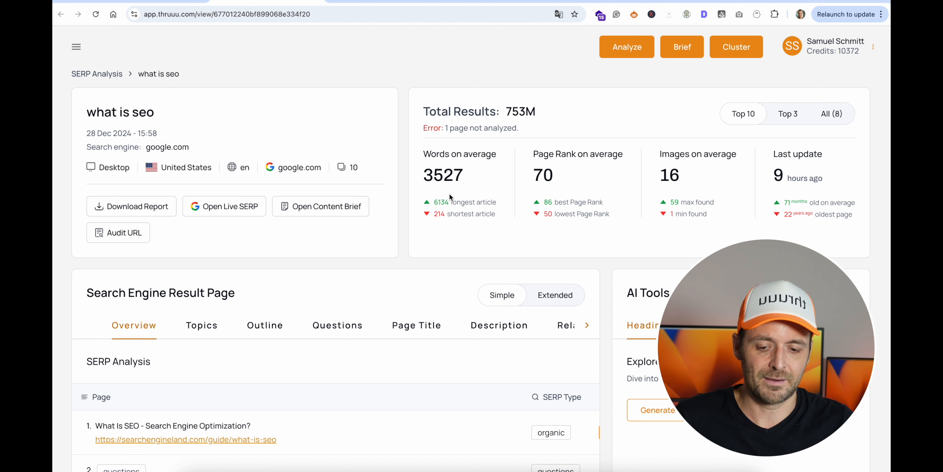
{"action": "scroll", "coordinate": [449, 193], "scroll_direction": "down", "scroll_amount": 5}
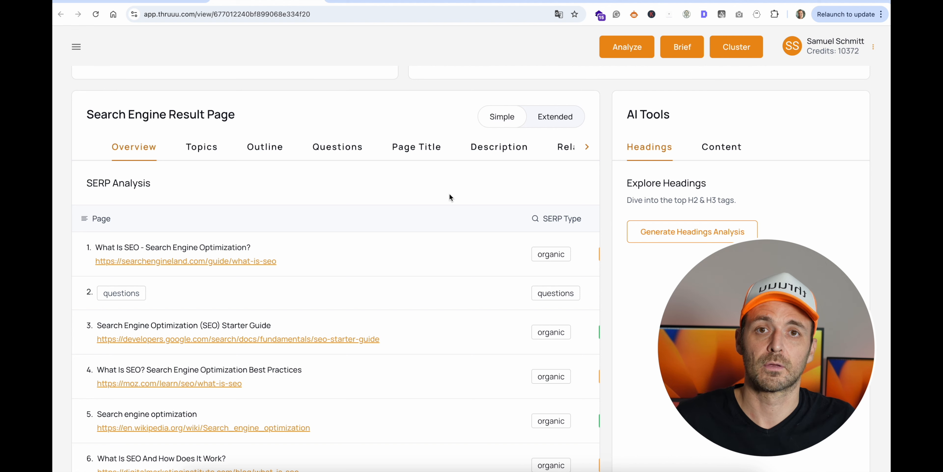
{"action": "scroll", "coordinate": [450, 193], "scroll_direction": "up", "scroll_amount": 5}
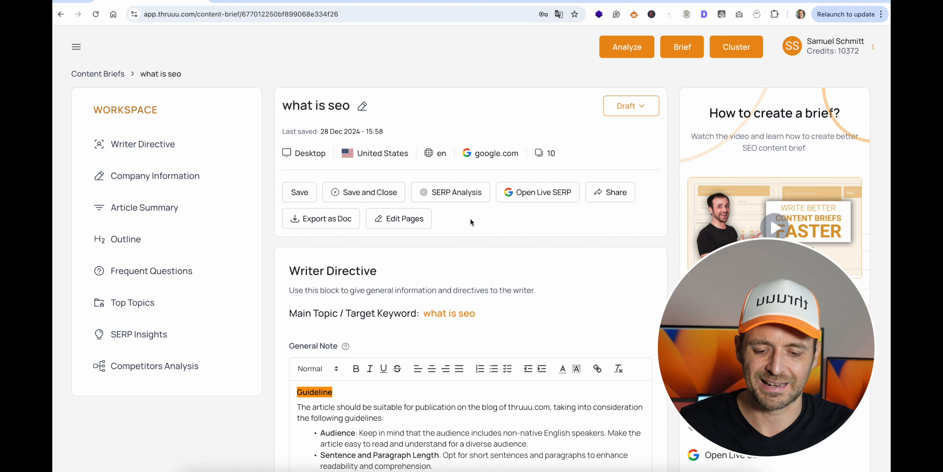
Return to the content brief and read through the general note guidelines in the Writer Directive.
{"action": "scroll", "coordinate": [470, 219], "scroll_direction": "down", "scroll_amount": 5}
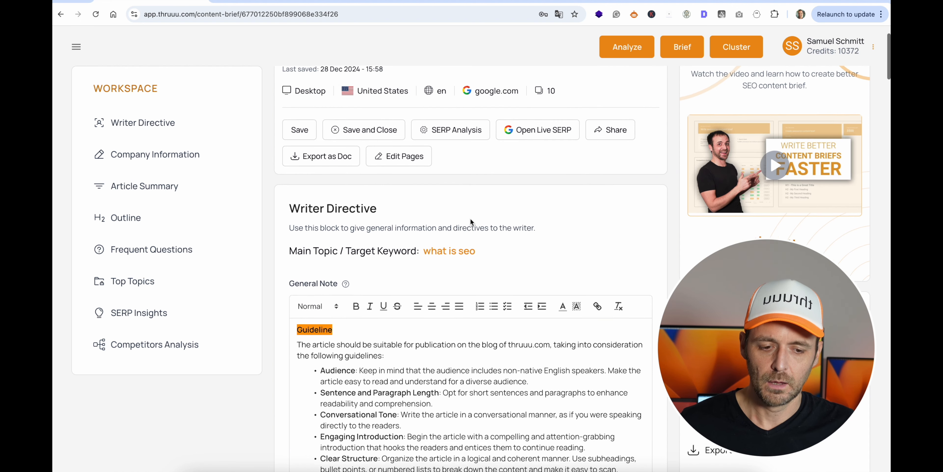
{"action": "scroll", "coordinate": [470, 218], "scroll_direction": "down", "scroll_amount": 4}
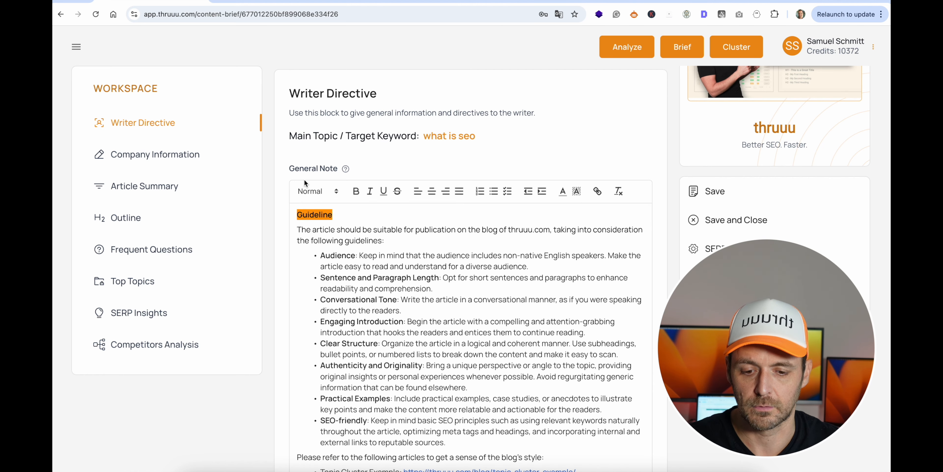
{"action": "scroll", "coordinate": [432, 215], "scroll_direction": "down", "scroll_amount": 2}
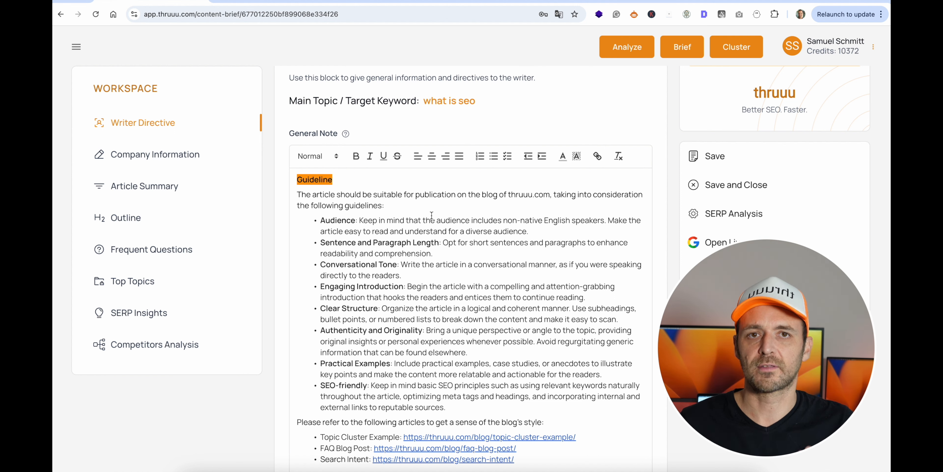
{"action": "triple_click", "coordinate": [431, 216]}
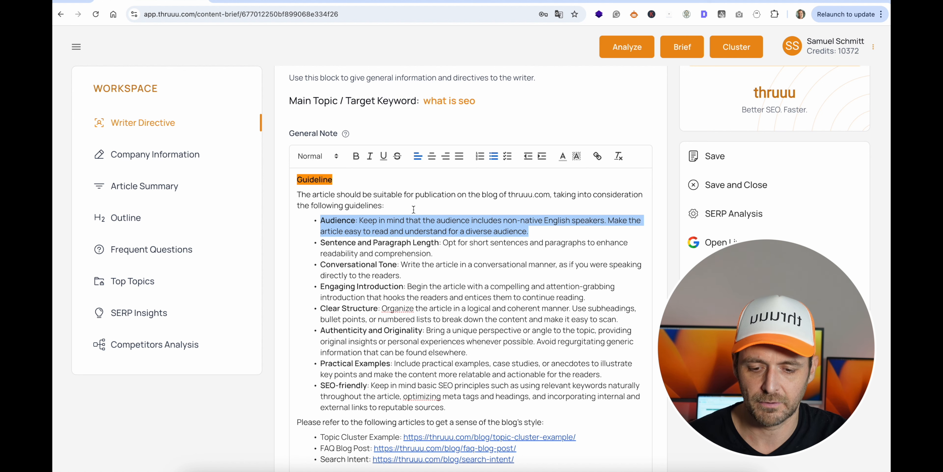
{"action": "left_click", "coordinate": [387, 194]}
{"action": "scroll", "coordinate": [398, 206], "scroll_direction": "down", "scroll_amount": 2}
{"action": "scroll", "coordinate": [398, 207], "scroll_direction": "down", "scroll_amount": 4}
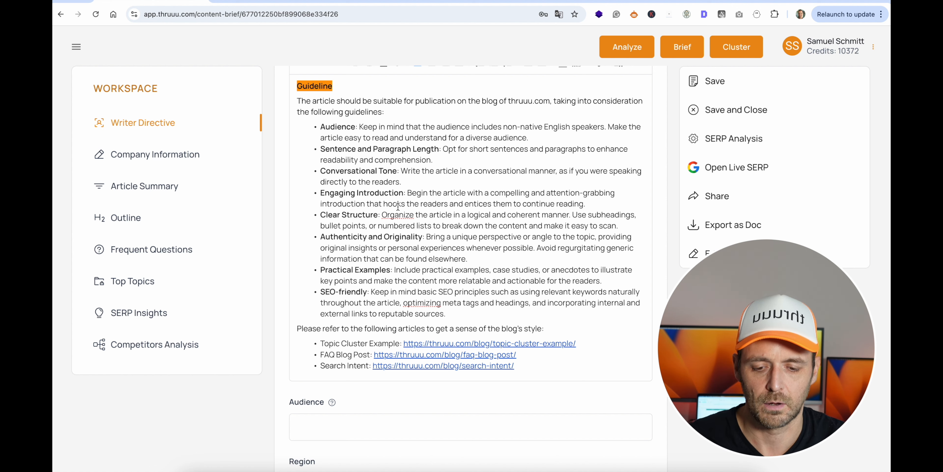
Set the Writer Directive's audience to "SEO beginners" and its region to "US market".
{"action": "scroll", "coordinate": [398, 206], "scroll_direction": "down", "scroll_amount": 8}
{"action": "left_click", "coordinate": [329, 285]}
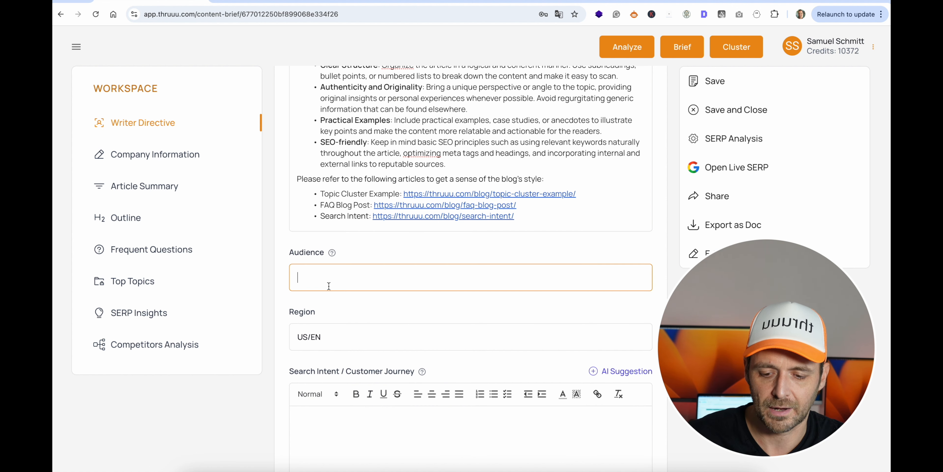
{"action": "type", "text": "SEO"}
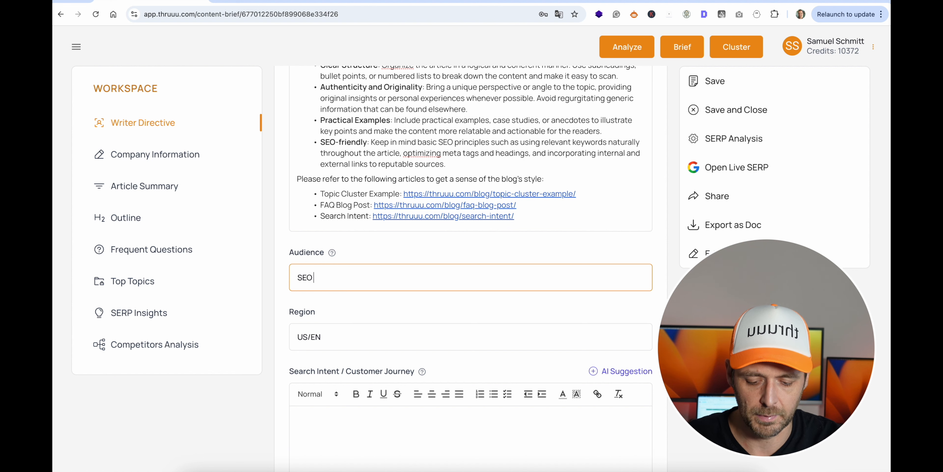
{"action": "type", "text": " beginners"}
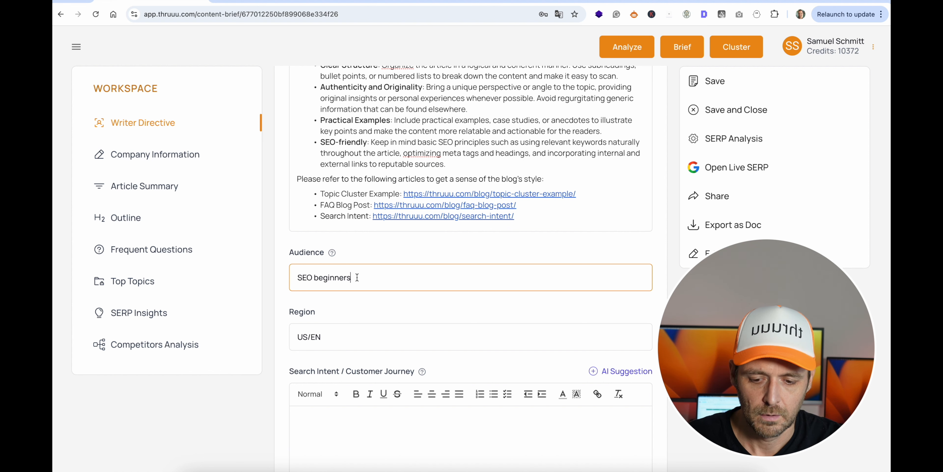
{"action": "scroll", "coordinate": [324, 263], "scroll_direction": "down", "scroll_amount": 4}
{"action": "triple_click", "coordinate": [324, 255]}
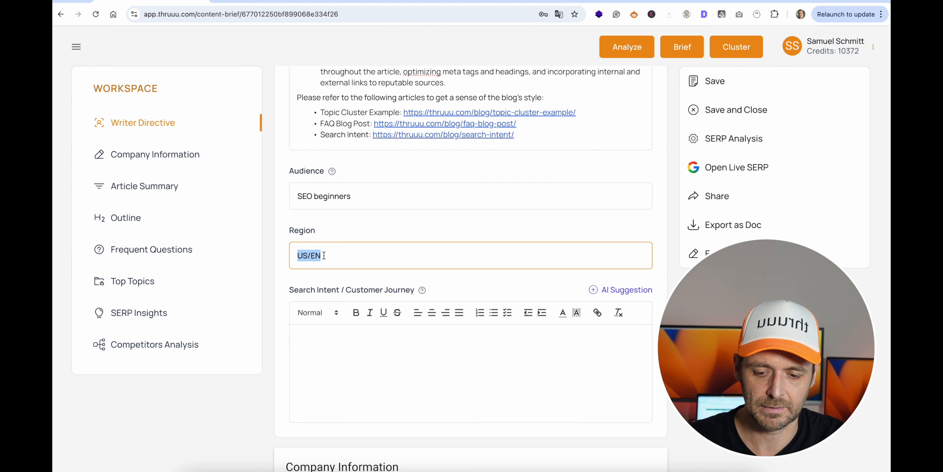
{"action": "type", "text": "US market"}
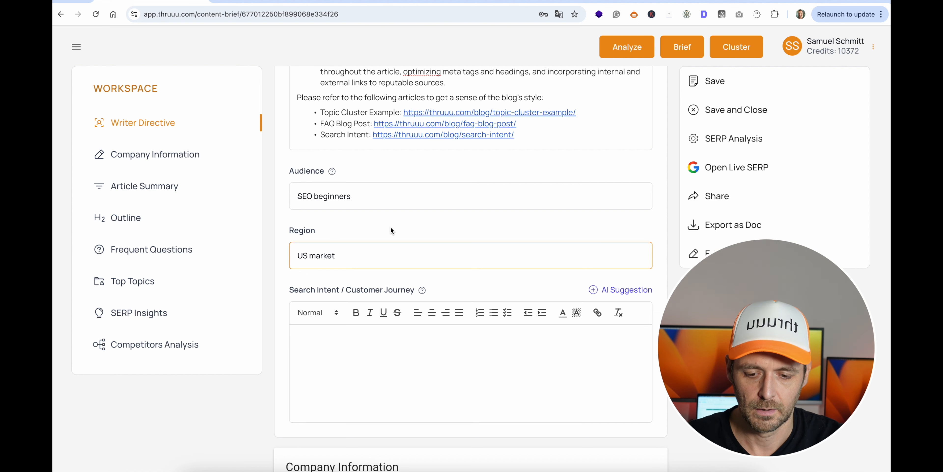
Generate an AI suggestion for the Search Intent / Customer Journey section and apply it to the brief.
{"action": "scroll", "coordinate": [391, 230], "scroll_direction": "down", "scroll_amount": 3}
{"action": "left_click", "coordinate": [365, 226]}
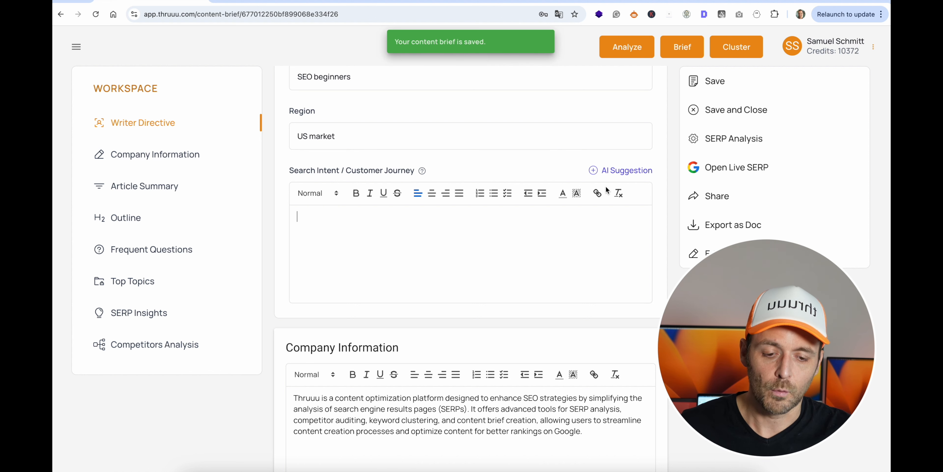
{"action": "left_click", "coordinate": [626, 174]}
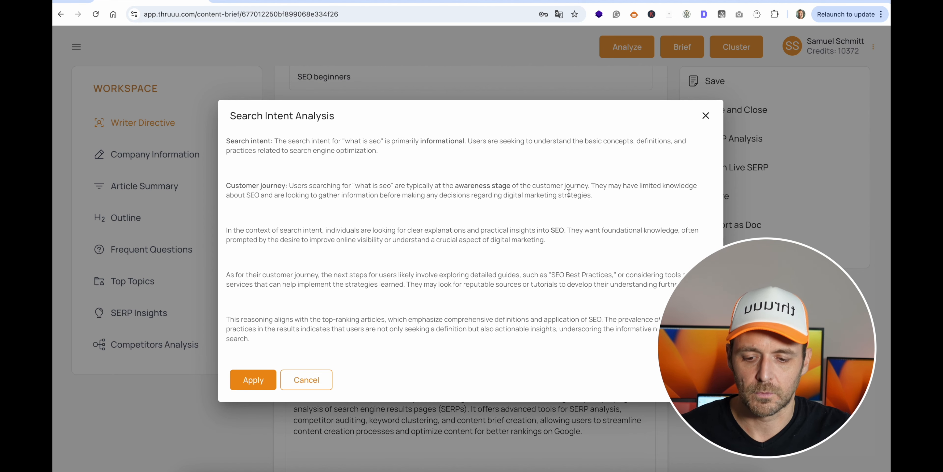
{"action": "left_click", "coordinate": [253, 380]}
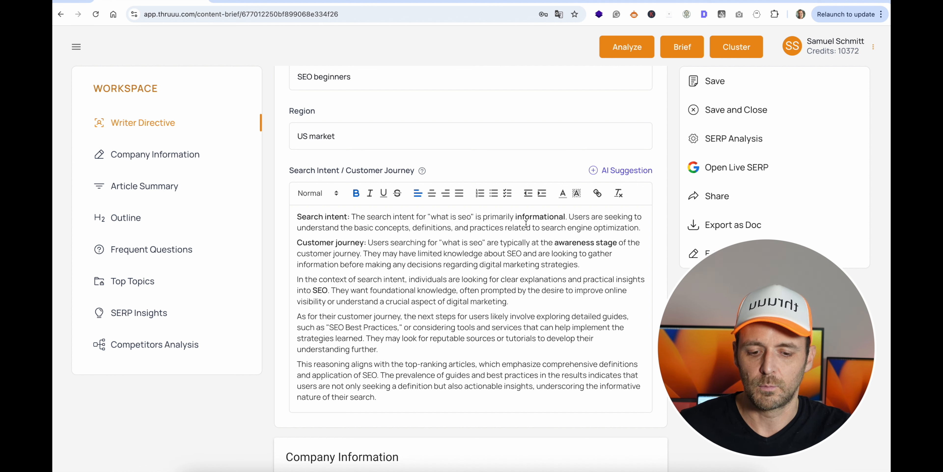
Examine the intent type and customer journey stage named in the applied search intent text.
{"action": "double_click", "coordinate": [528, 216]}
{"action": "key", "text": "super+b"}
{"action": "left_click_drag", "start_coordinate": [554, 242], "coordinate": [618, 245]}
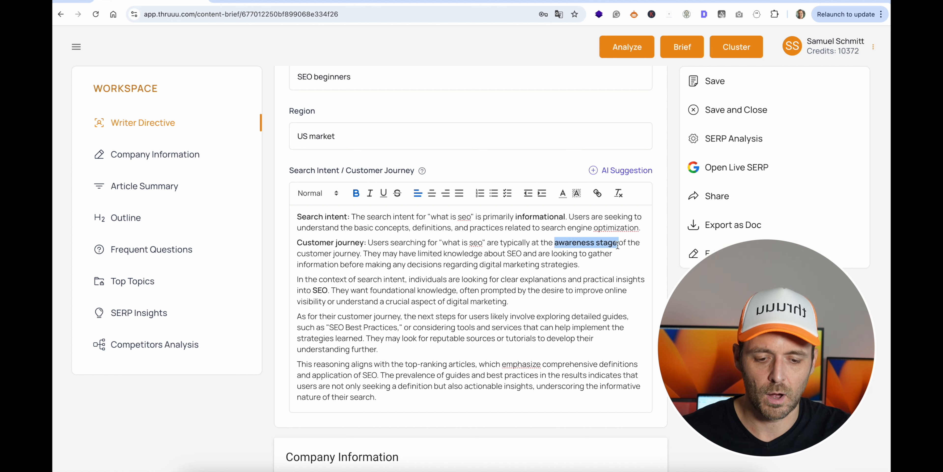
{"action": "left_click", "coordinate": [595, 274]}
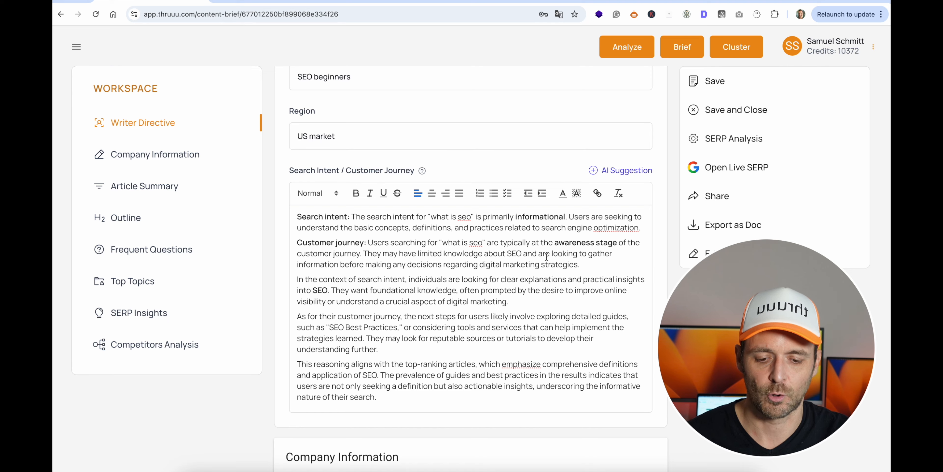
Generate AI title examples for the article and save "What is SEO? A Beginner's Guide to Optimization" as the title.
{"action": "scroll", "coordinate": [546, 255], "scroll_direction": "down", "scroll_amount": 7}
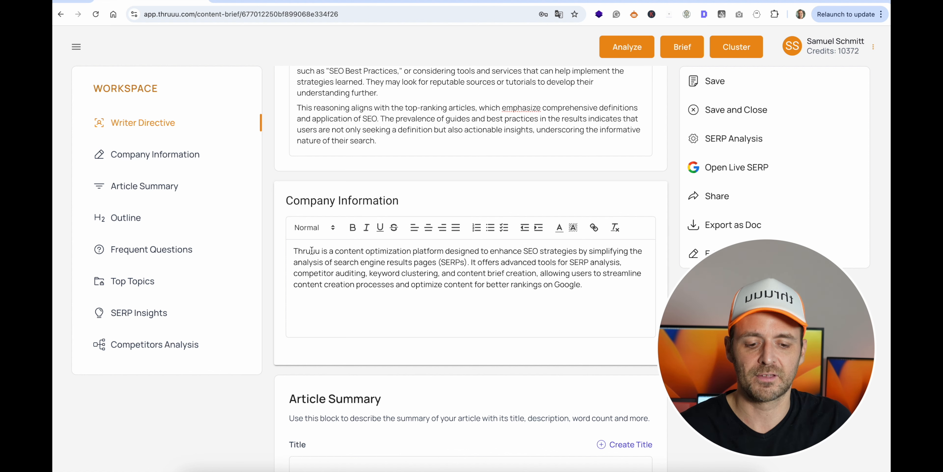
{"action": "scroll", "coordinate": [312, 250], "scroll_direction": "down", "scroll_amount": 8}
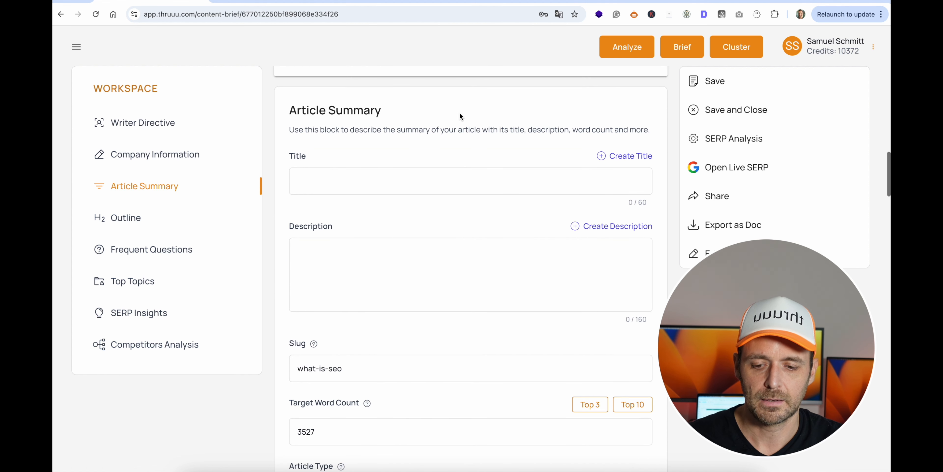
{"action": "left_click", "coordinate": [625, 158]}
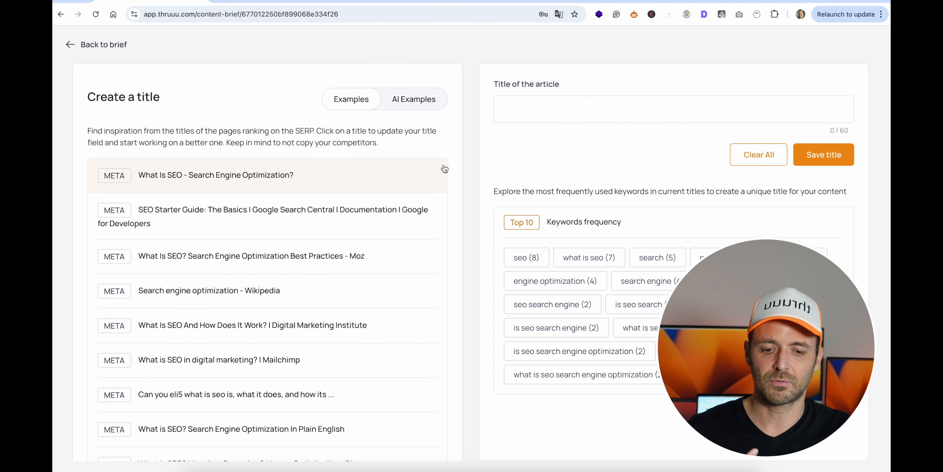
{"action": "left_click", "coordinate": [534, 115]}
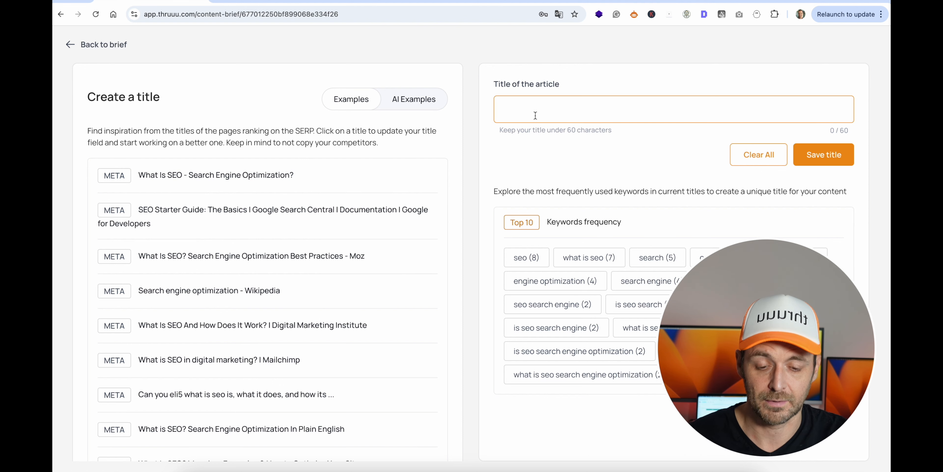
{"action": "left_click", "coordinate": [414, 99]}
{"action": "left_click", "coordinate": [120, 170]}
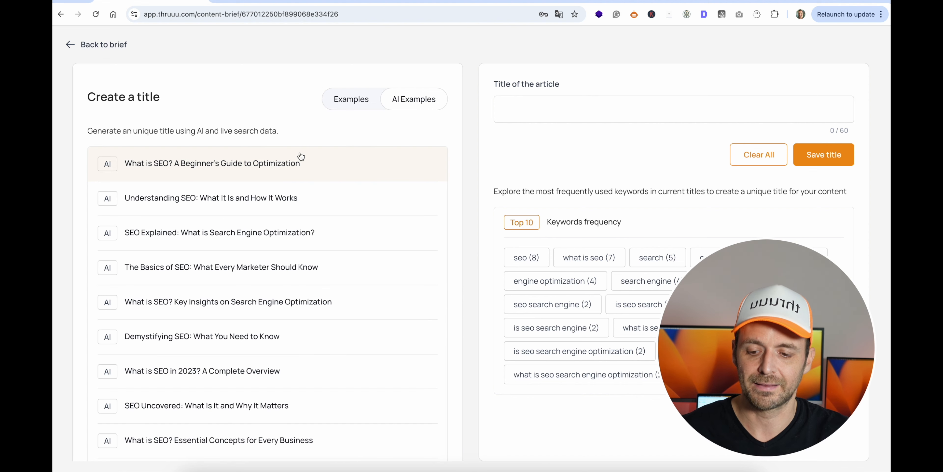
{"action": "left_click", "coordinate": [310, 159]}
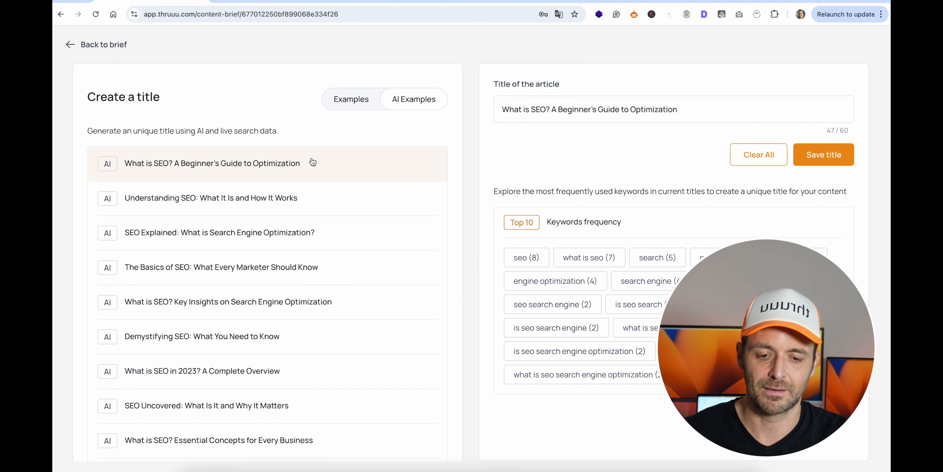
{"action": "left_click", "coordinate": [815, 161]}
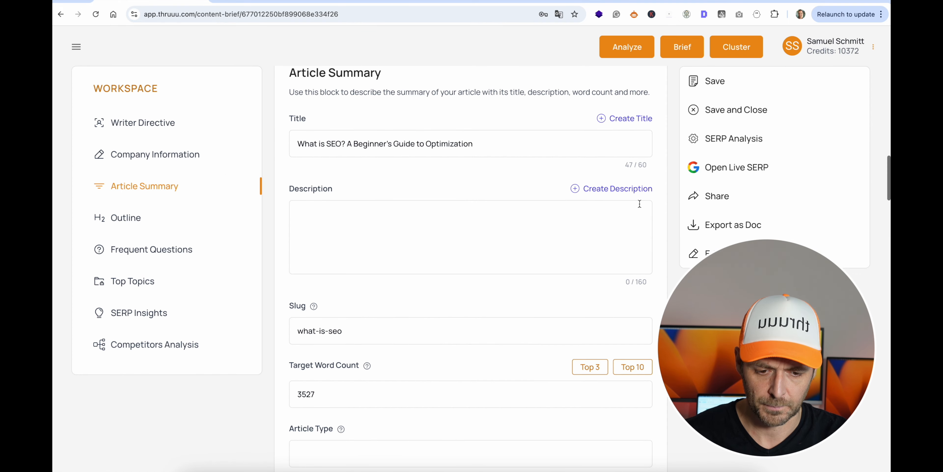
Generate AI descriptions and save "Discover what SEO is and how it can transform your online presence. Start optimizing your website today!" as the description.
{"action": "left_click", "coordinate": [625, 187]}
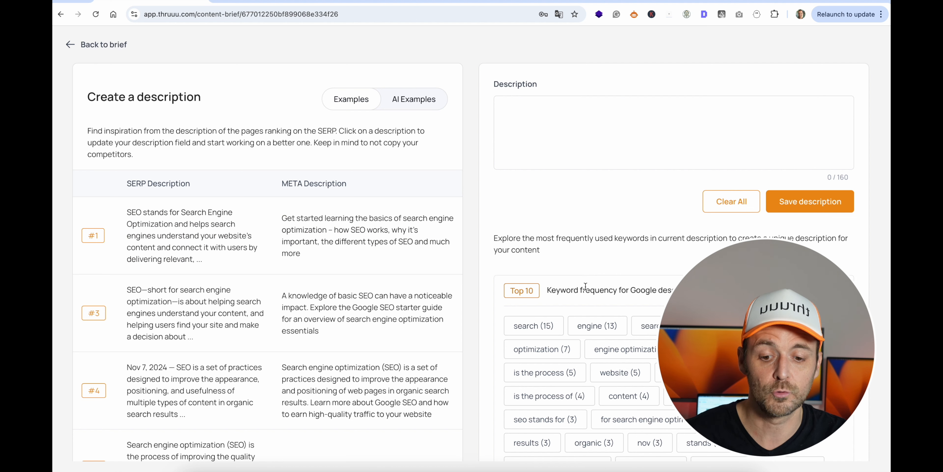
{"action": "left_click", "coordinate": [414, 99]}
{"action": "left_click", "coordinate": [111, 171]}
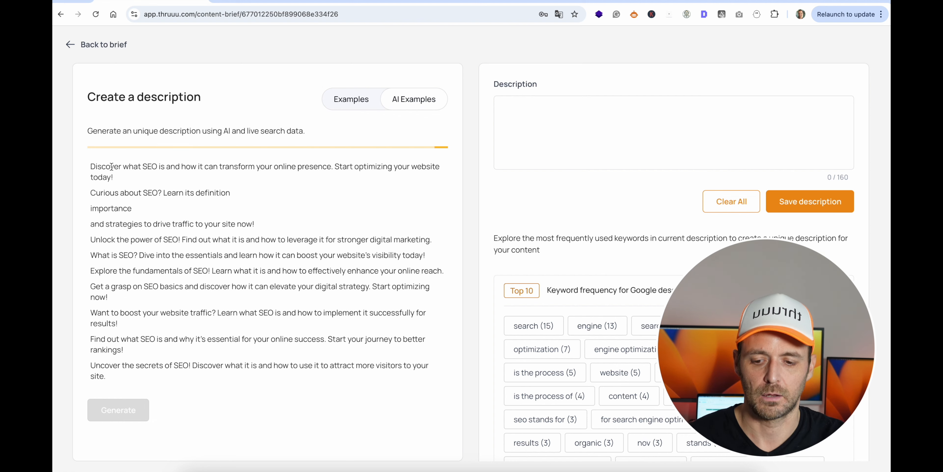
{"action": "left_click", "coordinate": [148, 173]}
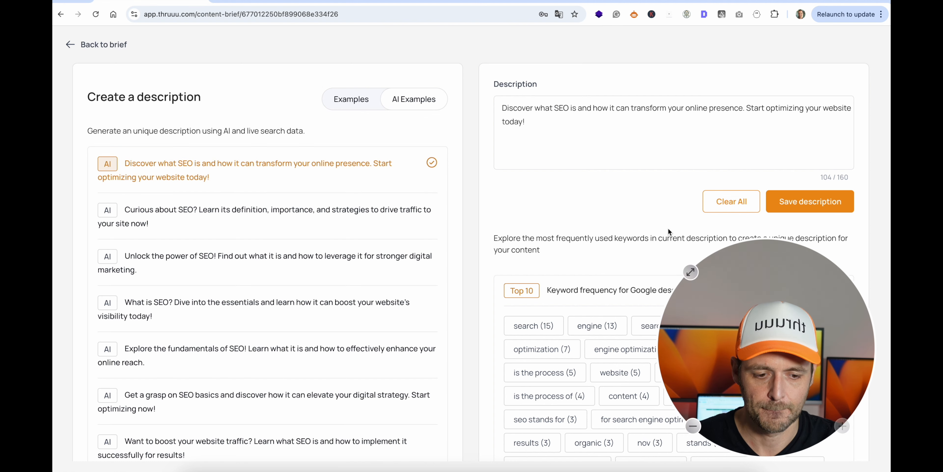
{"action": "left_click", "coordinate": [803, 200]}
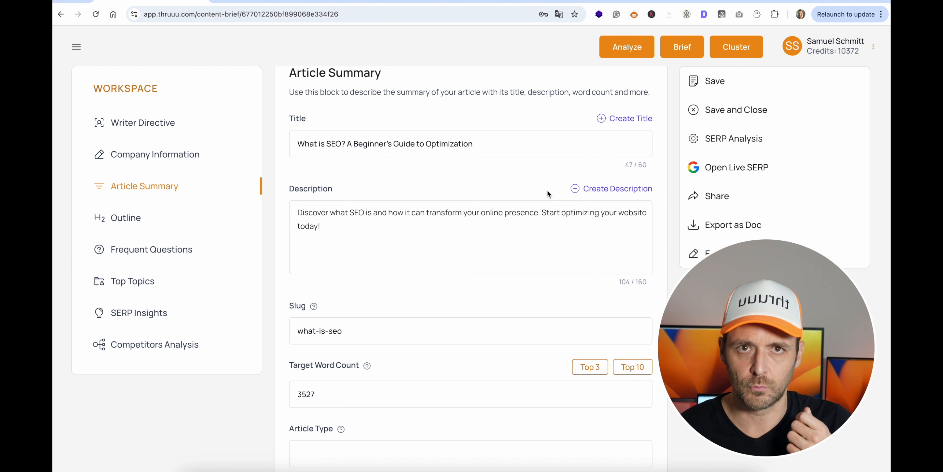
Shorten the slug in the Article Summary to "what-seo".
{"action": "scroll", "coordinate": [547, 190], "scroll_direction": "down", "scroll_amount": 2}
{"action": "scroll", "coordinate": [547, 190], "scroll_direction": "down", "scroll_amount": 2}
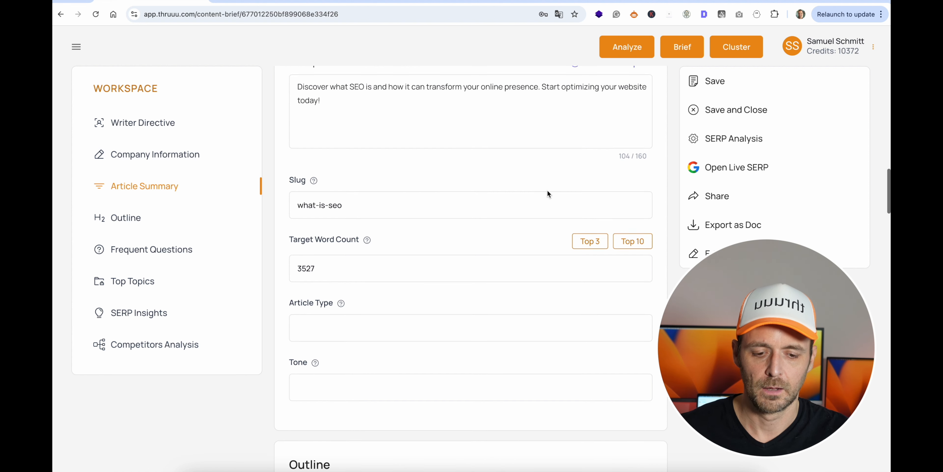
{"action": "left_click", "coordinate": [348, 195]}
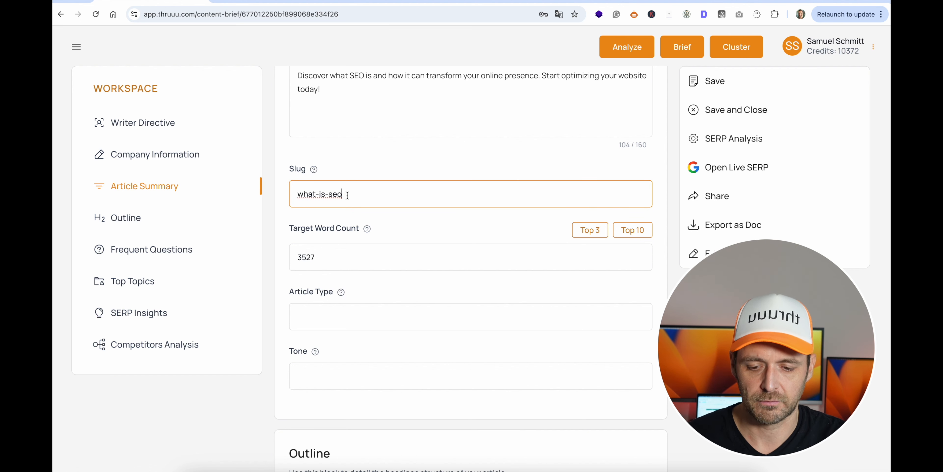
{"action": "left_click", "coordinate": [325, 194]}
{"action": "key", "text": "BackSpace"}
{"action": "key", "text": "BackSpace"}
{"action": "key", "text": "BackSpace"}
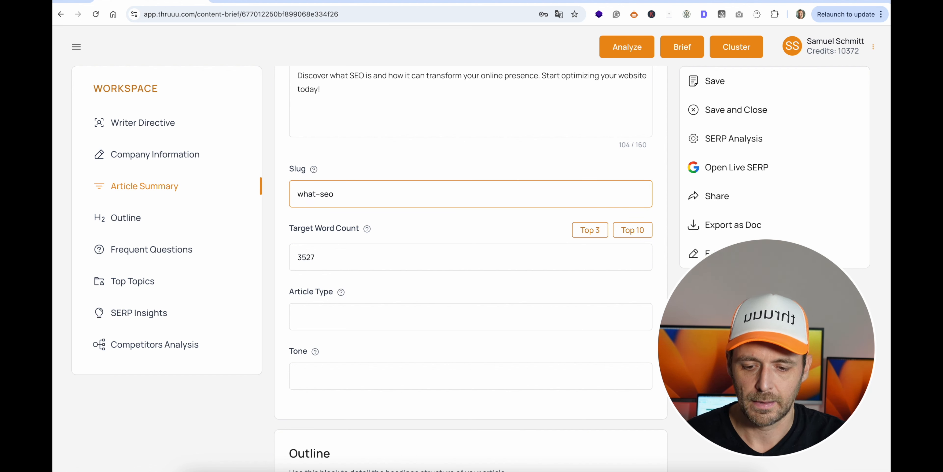
Try the Top 3 and Top 10 word count suggestions, and set the Target Word Count to 3000.
{"action": "scroll", "coordinate": [381, 183], "scroll_direction": "down", "scroll_amount": 2}
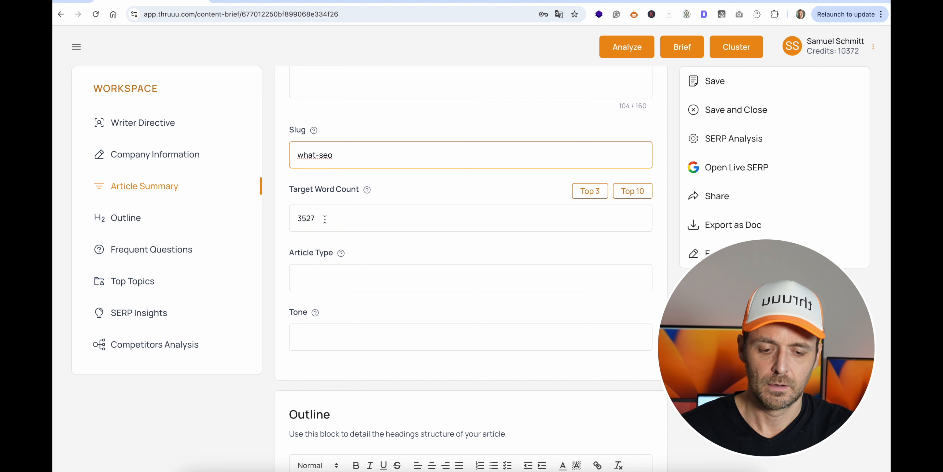
{"action": "left_click", "coordinate": [593, 191]}
{"action": "left_click", "coordinate": [632, 191]}
{"action": "left_click", "coordinate": [334, 219]}
{"action": "key", "text": "ctrl+a"}
{"action": "type", "text": "3000"}
{"action": "scroll", "coordinate": [391, 261], "scroll_direction": "down", "scroll_amount": 1}
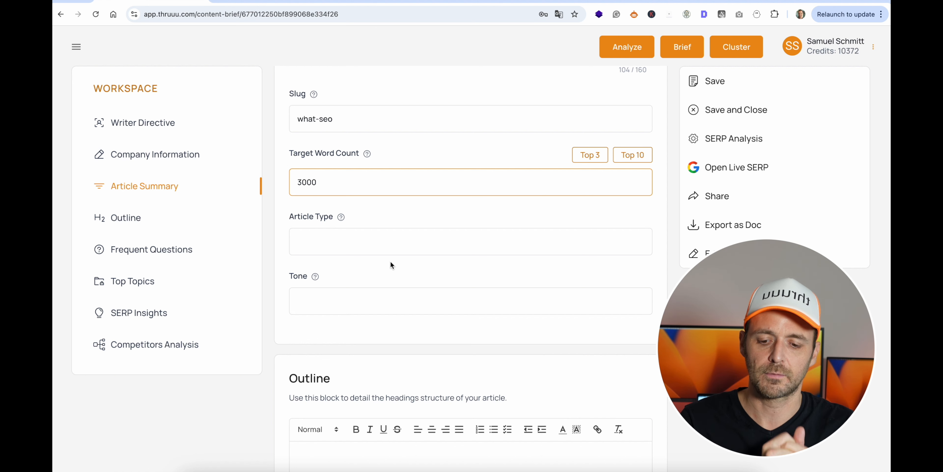
Check the Article Type hint and open the Outline Editor for the article's heading structure.
{"action": "mouse_move", "coordinate": [343, 219]}
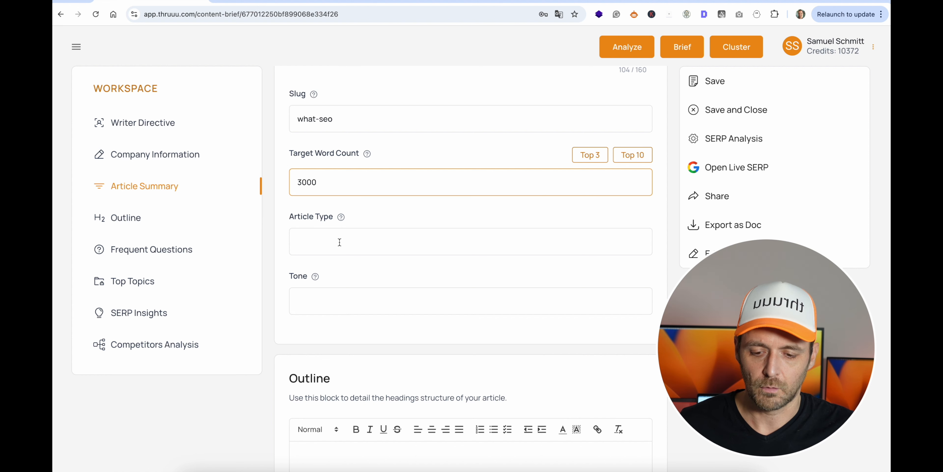
{"action": "scroll", "coordinate": [340, 242], "scroll_direction": "down", "scroll_amount": 1}
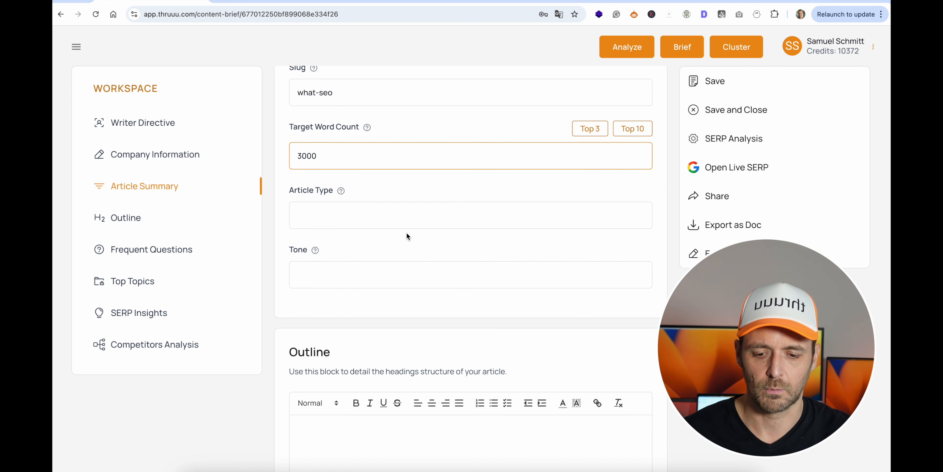
{"action": "scroll", "coordinate": [408, 235], "scroll_direction": "down", "scroll_amount": 6}
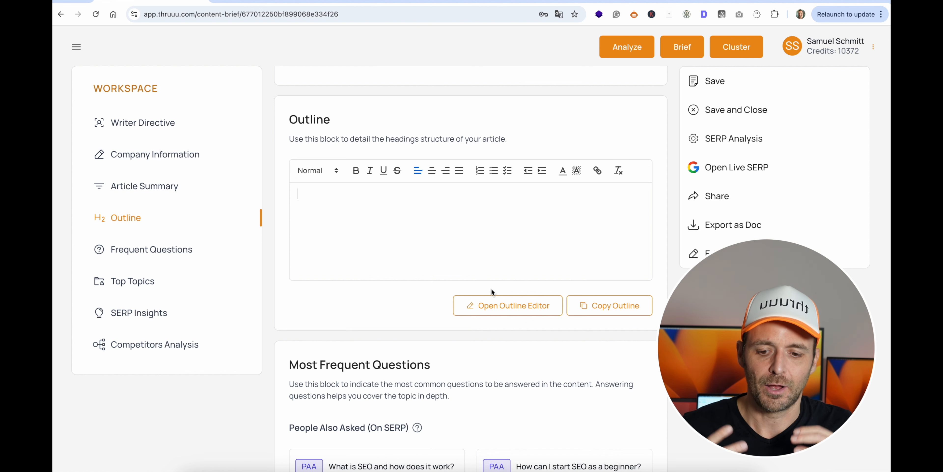
{"action": "left_click", "coordinate": [487, 306]}
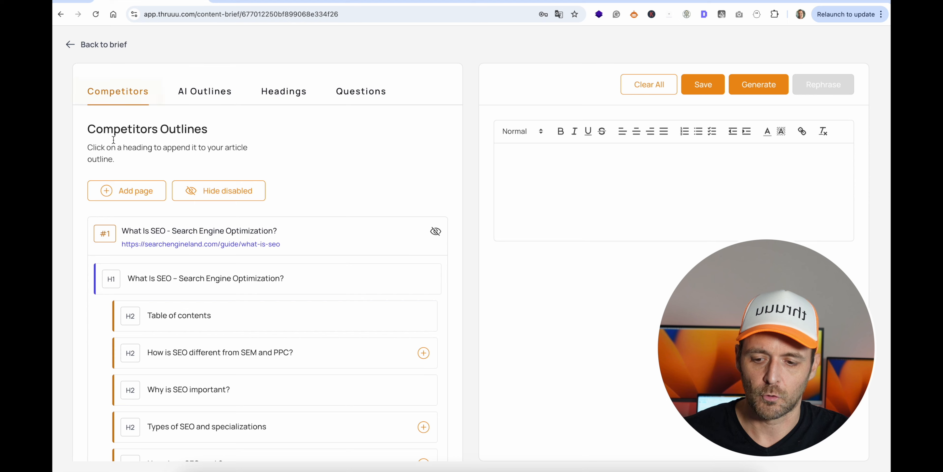
Append the #1 competitor's heading "How is SEO different from SEM and PPC?" with its subheadings "SEO vs. SEM" and "SEO vs. PPC" to the outline.
{"action": "scroll", "coordinate": [247, 280], "scroll_direction": "down", "scroll_amount": 5}
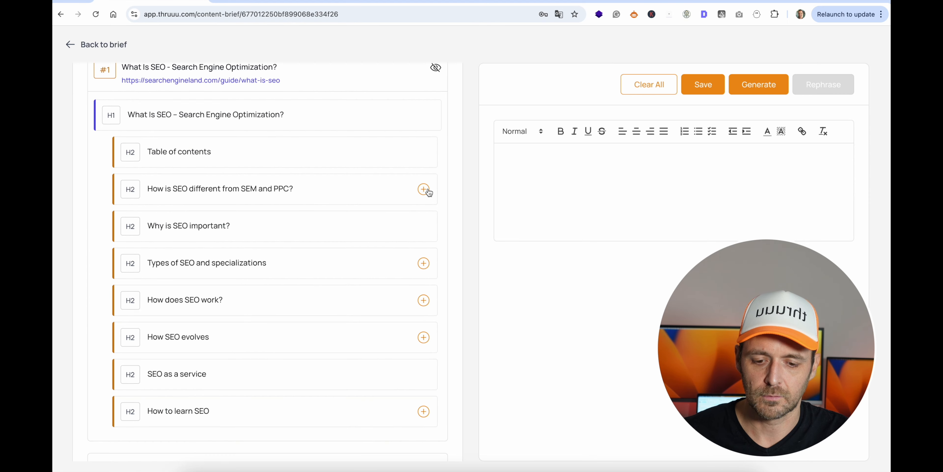
{"action": "left_click", "coordinate": [425, 190]}
{"action": "left_click", "coordinate": [179, 193]}
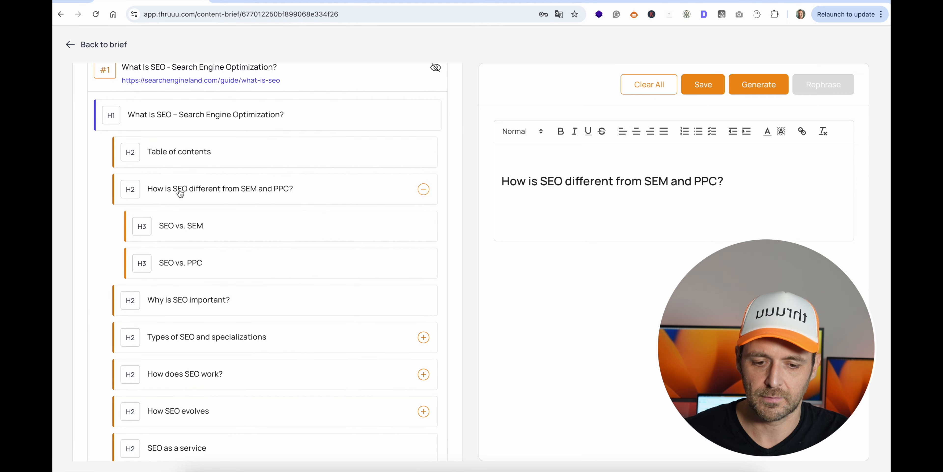
{"action": "left_click", "coordinate": [180, 233]}
{"action": "left_click", "coordinate": [179, 270]}
{"action": "left_click", "coordinate": [504, 180]}
{"action": "key", "text": "BackSpace"}
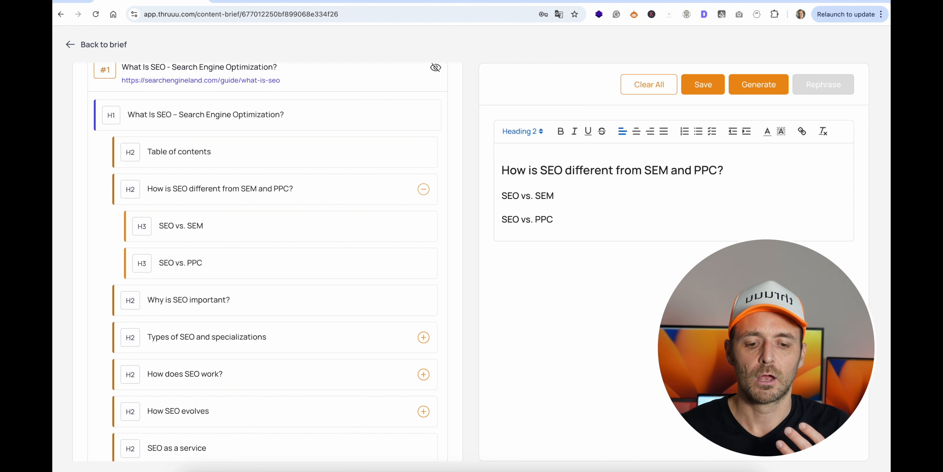
{"action": "left_click", "coordinate": [705, 91]}
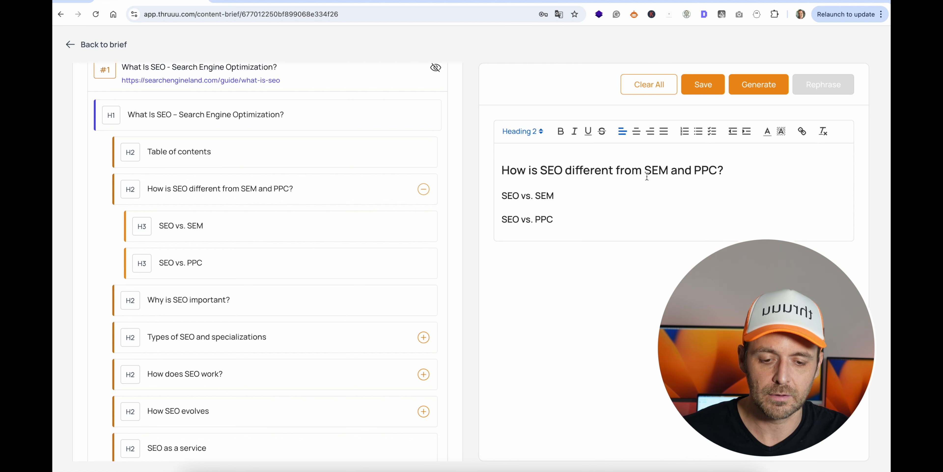
{"action": "double_click", "coordinate": [659, 172]}
{"action": "left_click", "coordinate": [610, 208]}
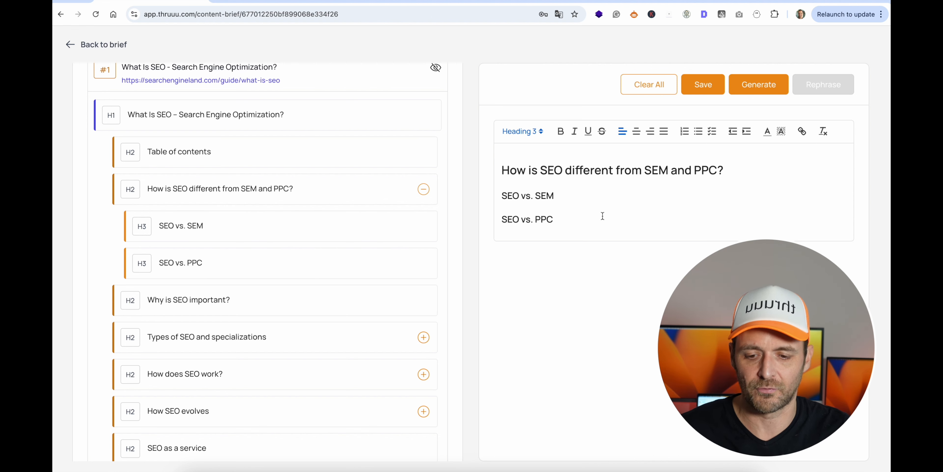
Append "How does SEO work?" and "Why is SEO important?" from the most frequent H2 headings to the outline.
{"action": "scroll", "coordinate": [276, 238], "scroll_direction": "up", "scroll_amount": 5}
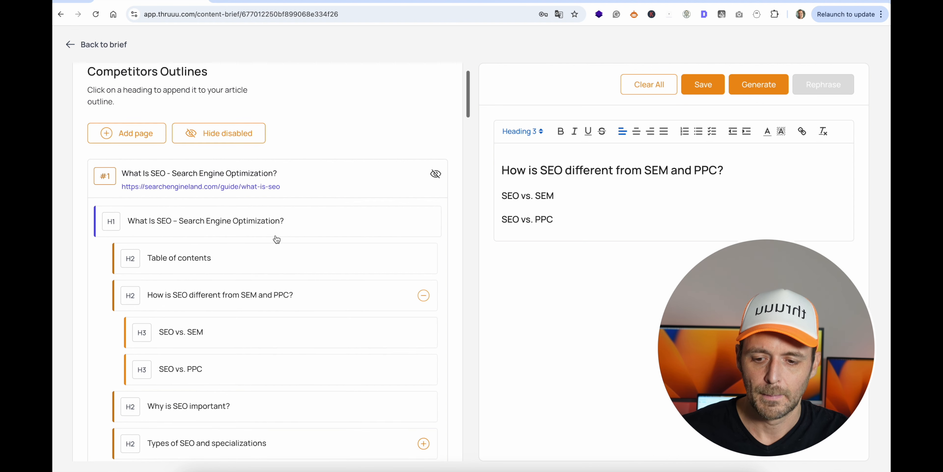
{"action": "left_click", "coordinate": [285, 91]}
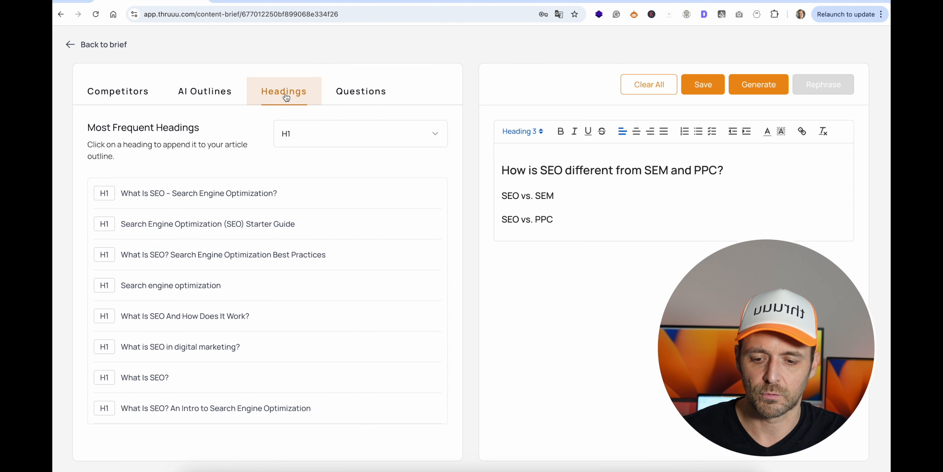
{"action": "left_click", "coordinate": [297, 132]}
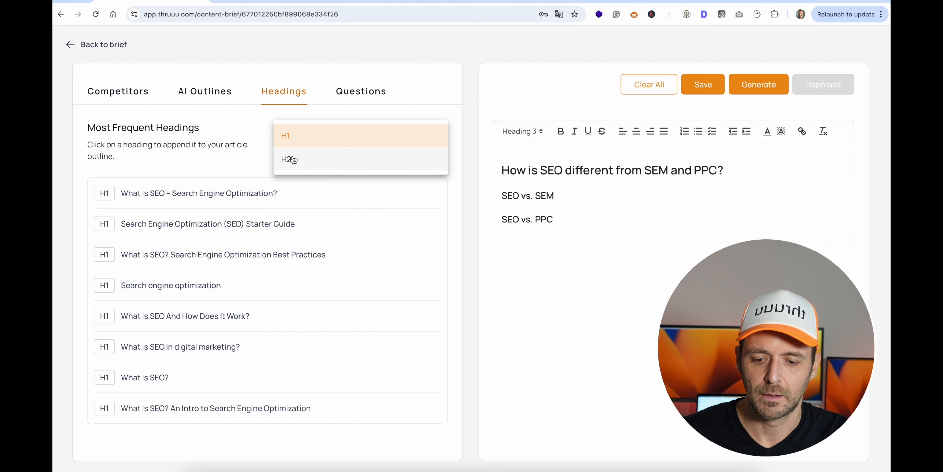
{"action": "left_click", "coordinate": [280, 158]}
{"action": "left_click", "coordinate": [144, 222]}
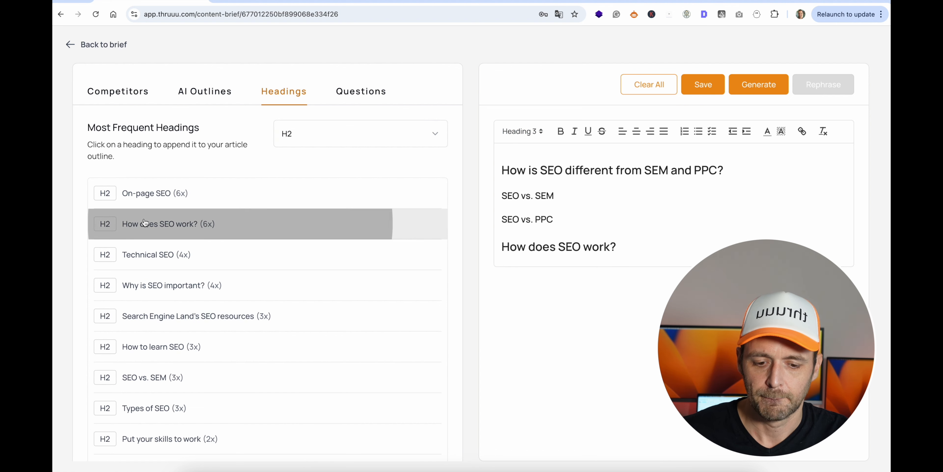
{"action": "left_click", "coordinate": [161, 286]}
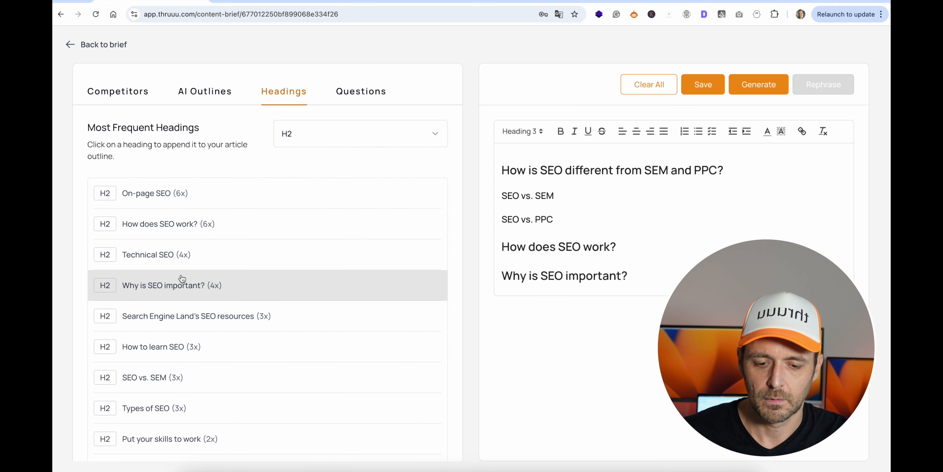
Show the most frequent questions and filter them to the PAA questions.
{"action": "left_click", "coordinate": [367, 91]}
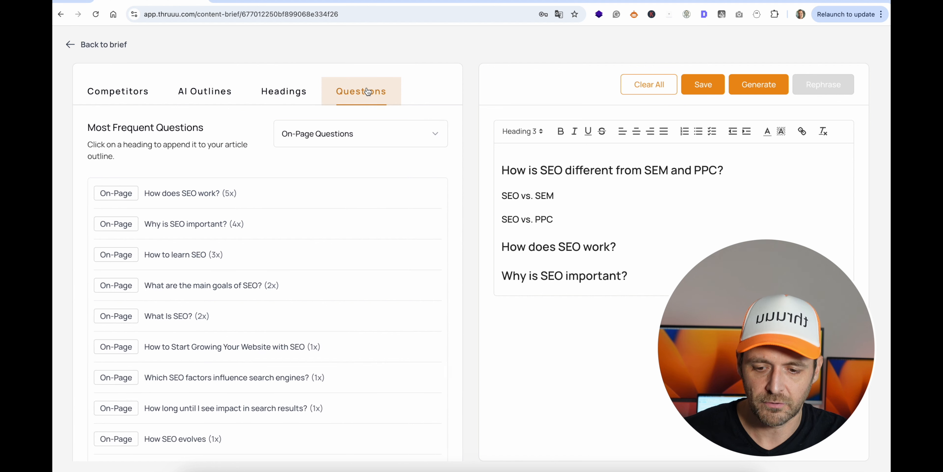
{"action": "left_click", "coordinate": [306, 135]}
{"action": "left_click", "coordinate": [297, 157]}
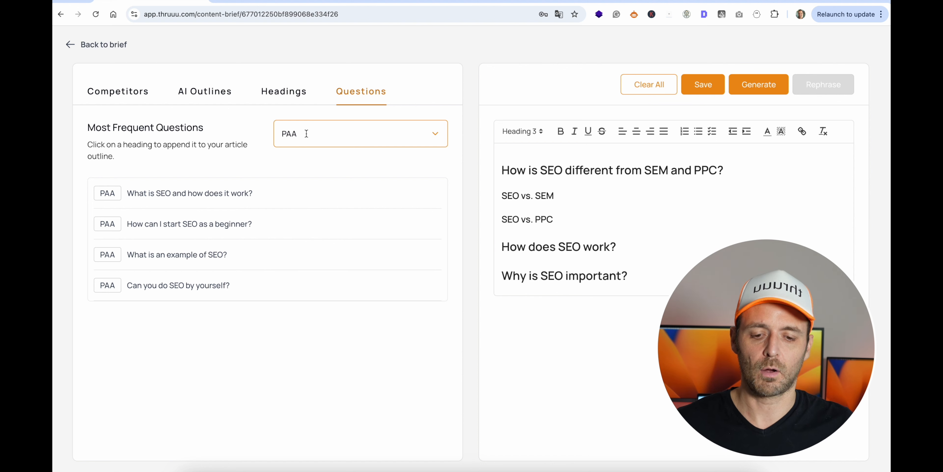
Change the outline heading "How does SEO work?" to Heading 3.
{"action": "triple_click", "coordinate": [626, 251]}
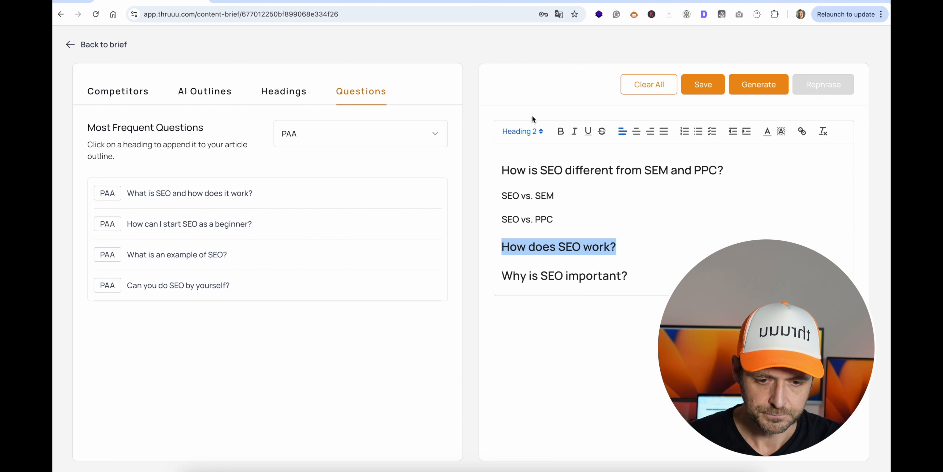
{"action": "left_click", "coordinate": [508, 137]}
{"action": "left_click", "coordinate": [512, 135]}
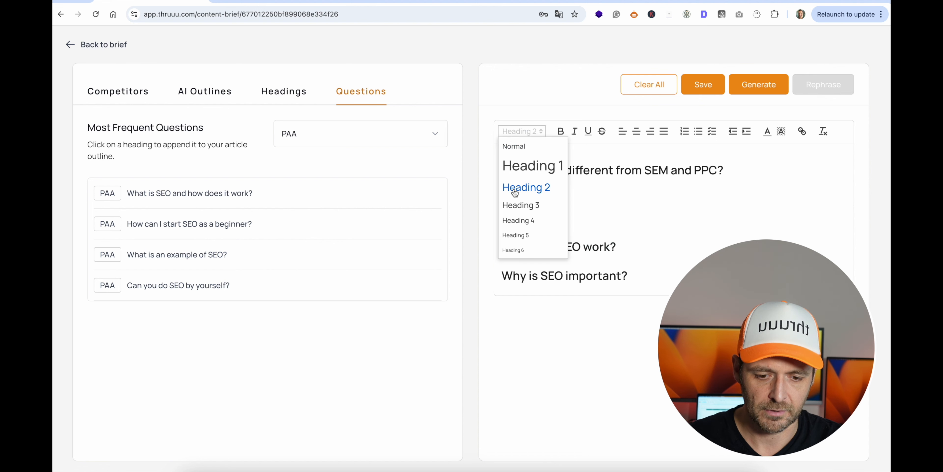
{"action": "left_click", "coordinate": [517, 206]}
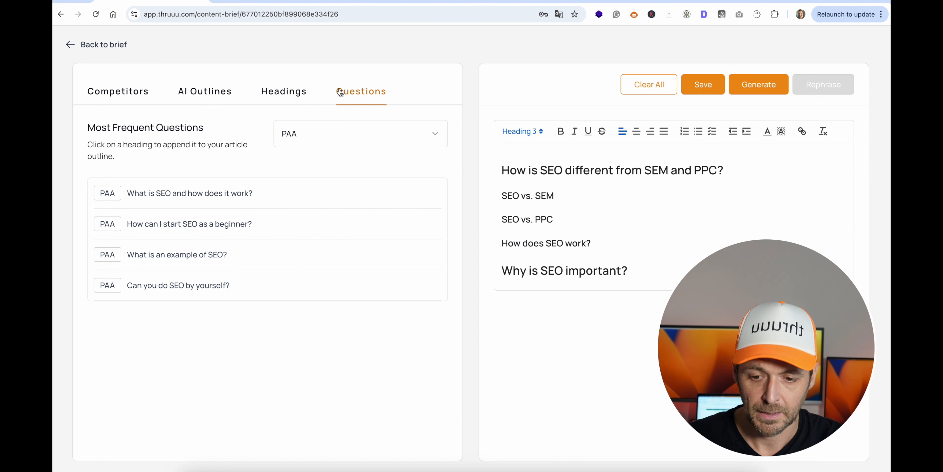
Generate an AI outline in From competitors mode with the Default article type.
{"action": "left_click", "coordinate": [191, 97]}
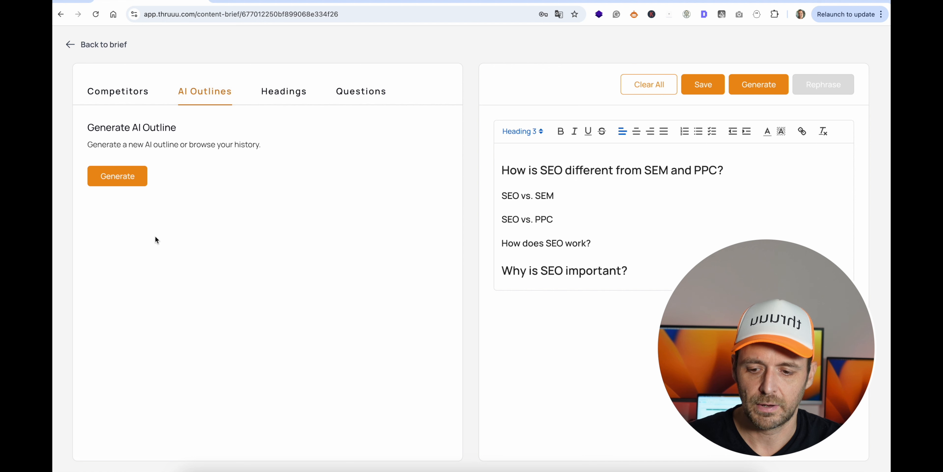
{"action": "left_click", "coordinate": [128, 180]}
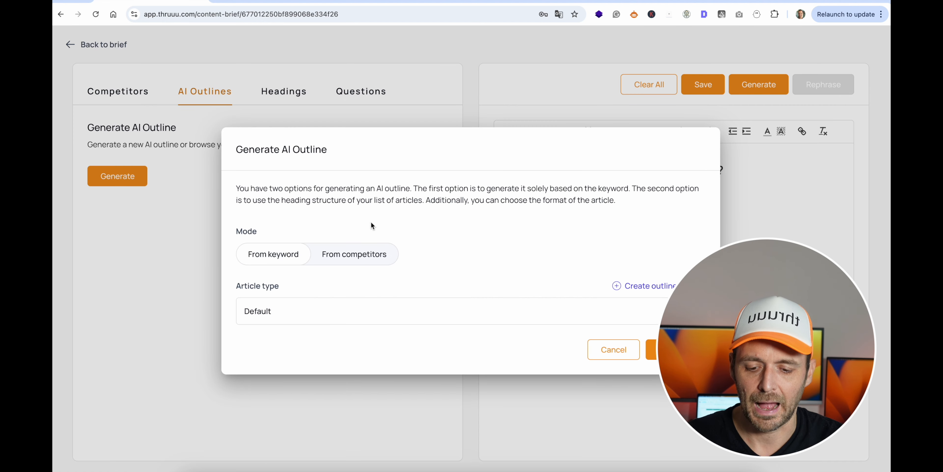
{"action": "left_click", "coordinate": [350, 250]}
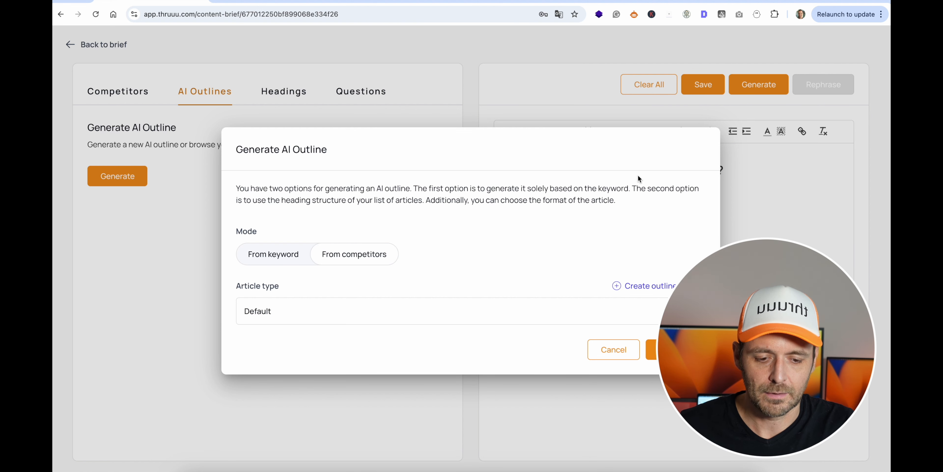
{"action": "left_click", "coordinate": [670, 346]}
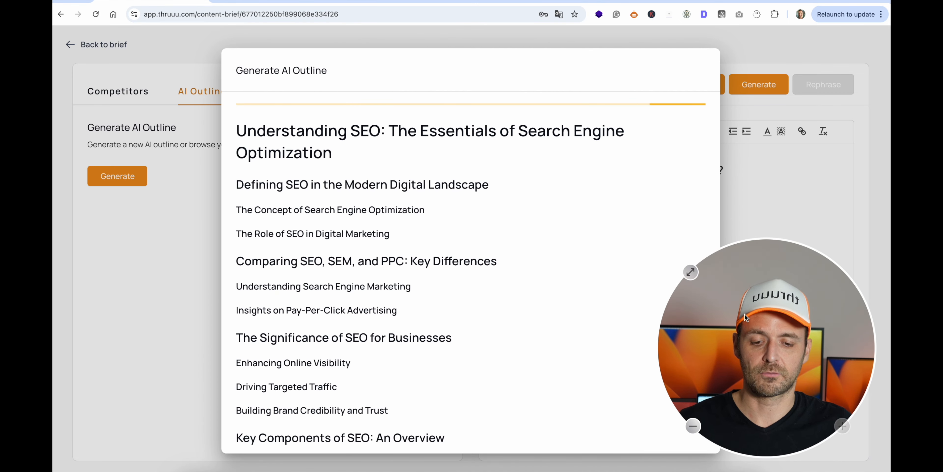
Replace the current outline with the generated AI outline, save it and return to the brief.
{"action": "scroll", "coordinate": [496, 204], "scroll_direction": "down", "scroll_amount": 7}
{"action": "scroll", "coordinate": [497, 204], "scroll_direction": "down", "scroll_amount": 3}
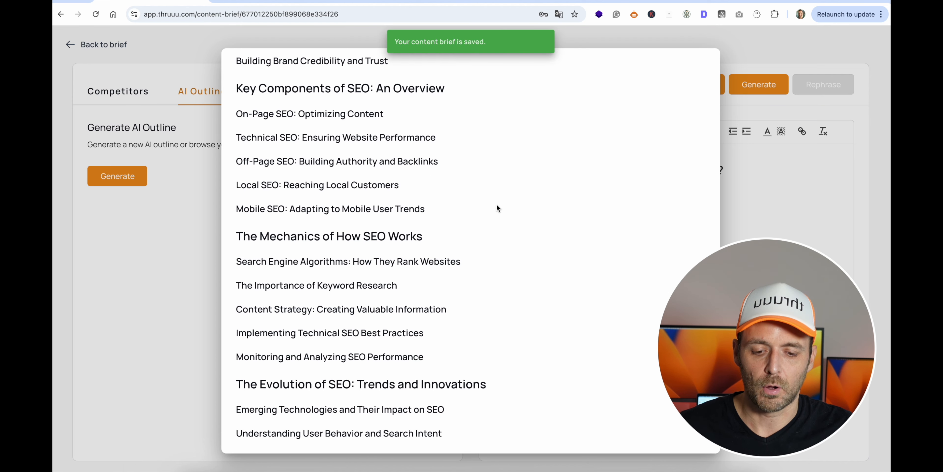
{"action": "scroll", "coordinate": [496, 208], "scroll_direction": "down", "scroll_amount": 7}
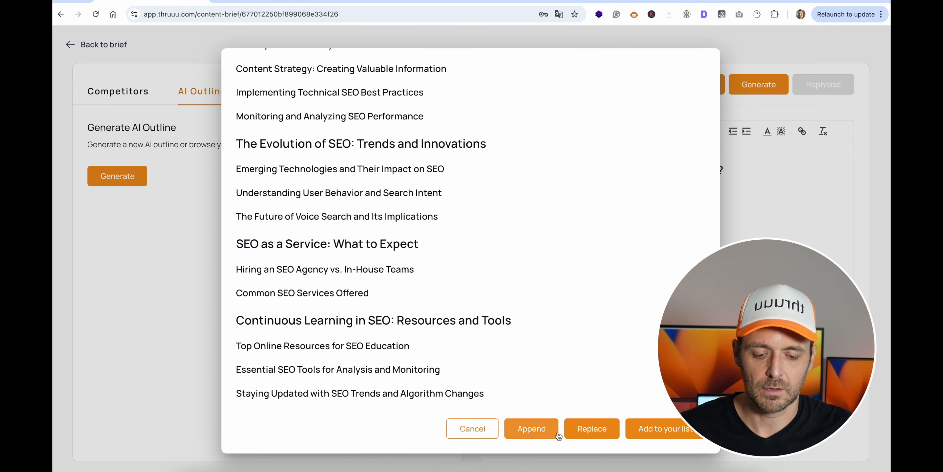
{"action": "left_click", "coordinate": [589, 428]}
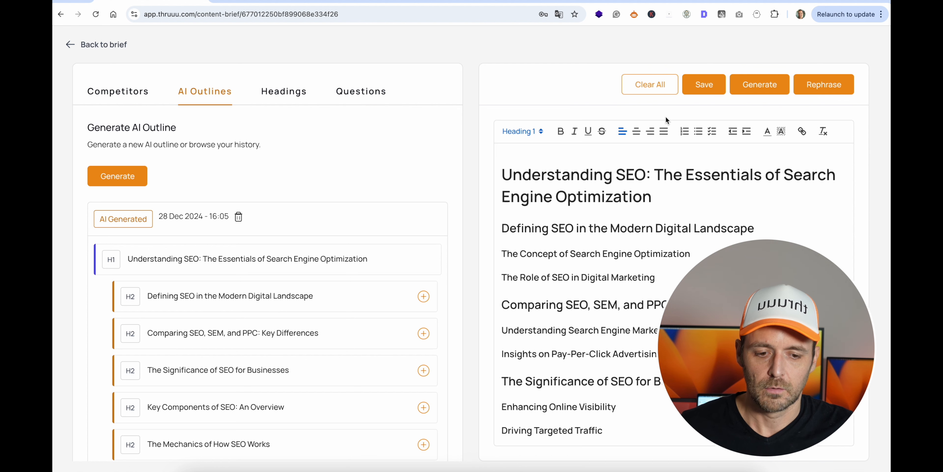
{"action": "left_click", "coordinate": [685, 88]}
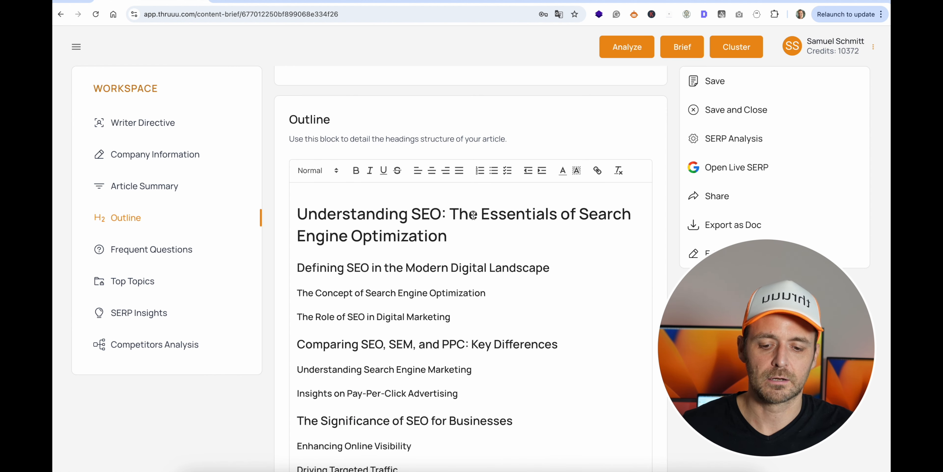
Add the on-page questions "How long until I see impact in search results?" and "Which SEO factors influence search engines?" to the brief.
{"action": "scroll", "coordinate": [473, 216], "scroll_direction": "down", "scroll_amount": 3}
{"action": "scroll", "coordinate": [473, 215], "scroll_direction": "down", "scroll_amount": 20}
{"action": "scroll", "coordinate": [473, 215], "scroll_direction": "down", "scroll_amount": 10}
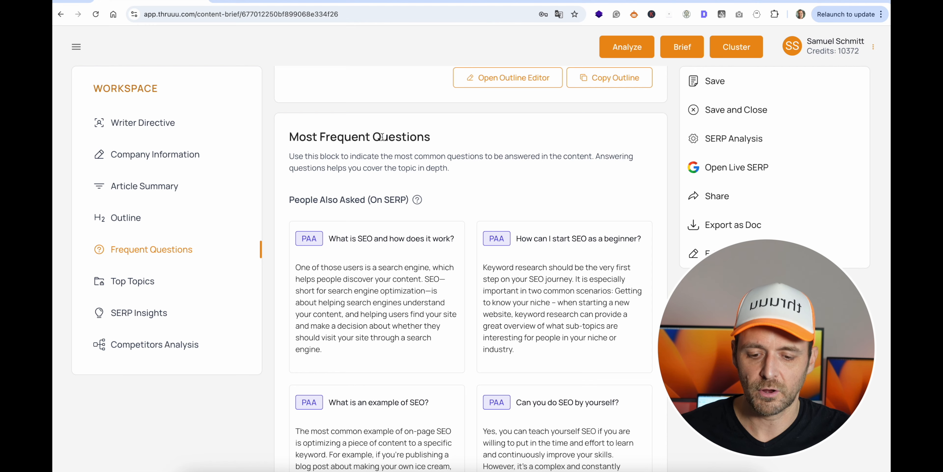
{"action": "scroll", "coordinate": [381, 137], "scroll_direction": "down", "scroll_amount": 2}
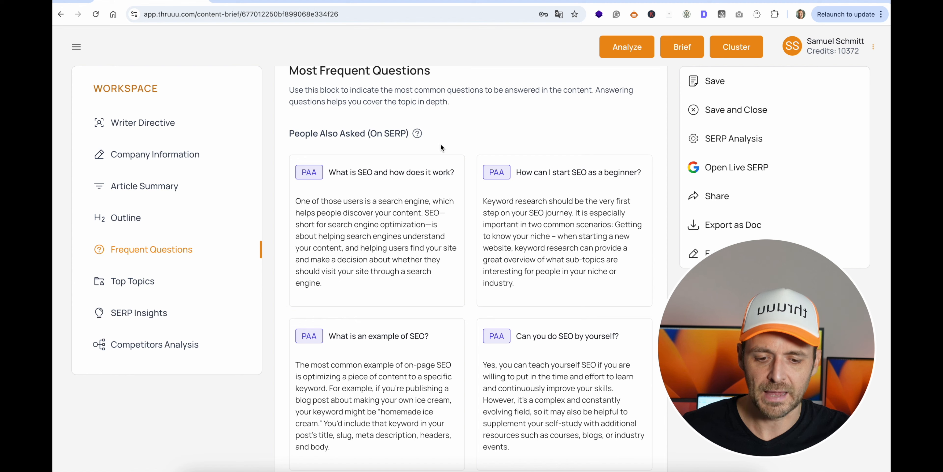
{"action": "scroll", "coordinate": [436, 141], "scroll_direction": "up", "scroll_amount": 1}
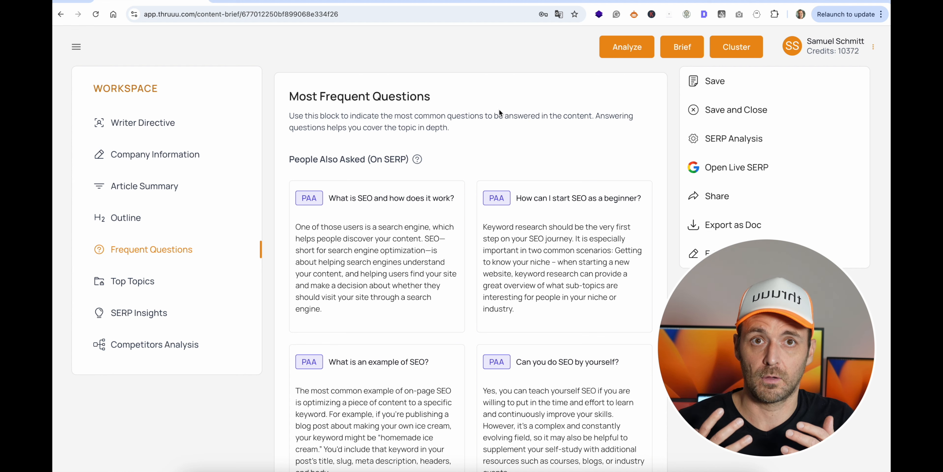
{"action": "scroll", "coordinate": [498, 109], "scroll_direction": "down", "scroll_amount": 10}
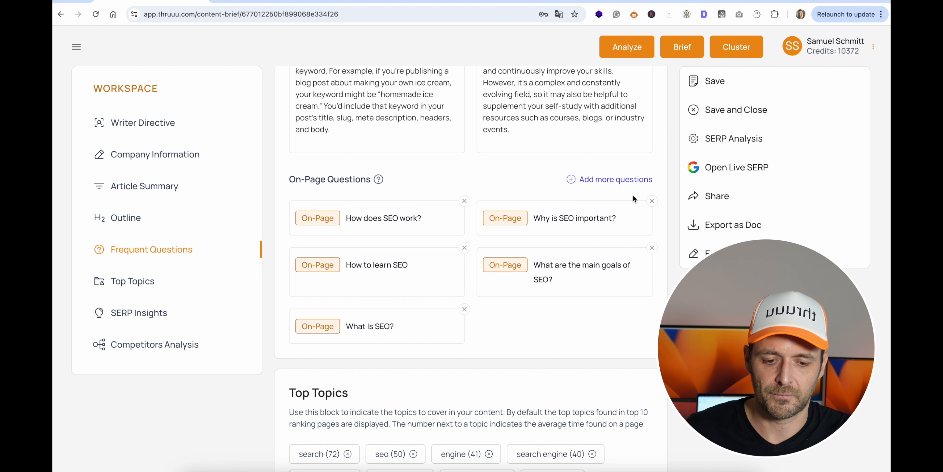
{"action": "left_click", "coordinate": [610, 179]}
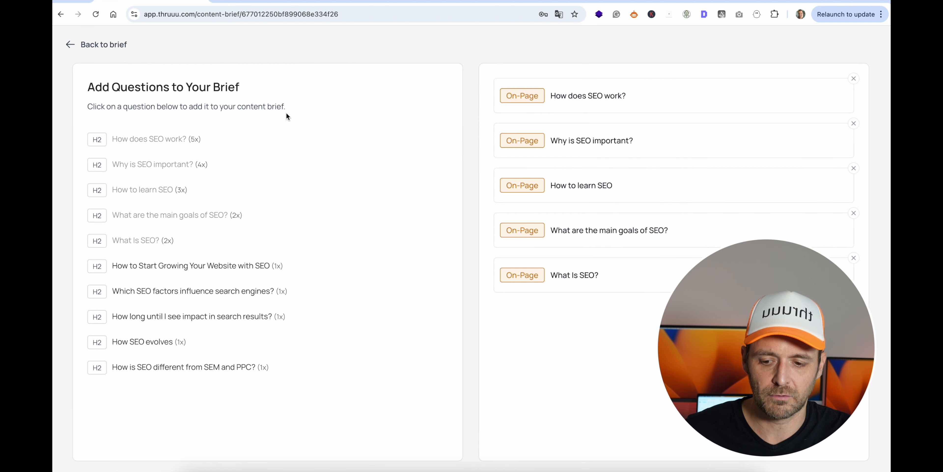
{"action": "left_click", "coordinate": [143, 318]}
{"action": "left_click", "coordinate": [170, 293]}
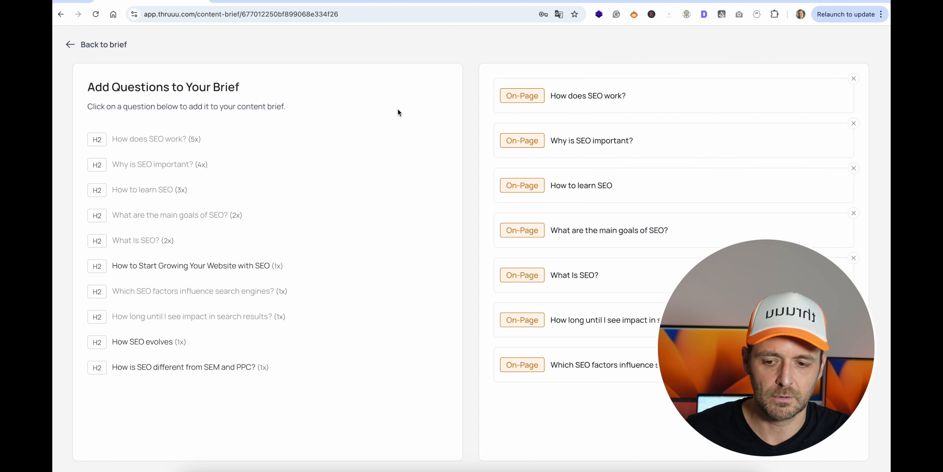
{"action": "left_click", "coordinate": [113, 55]}
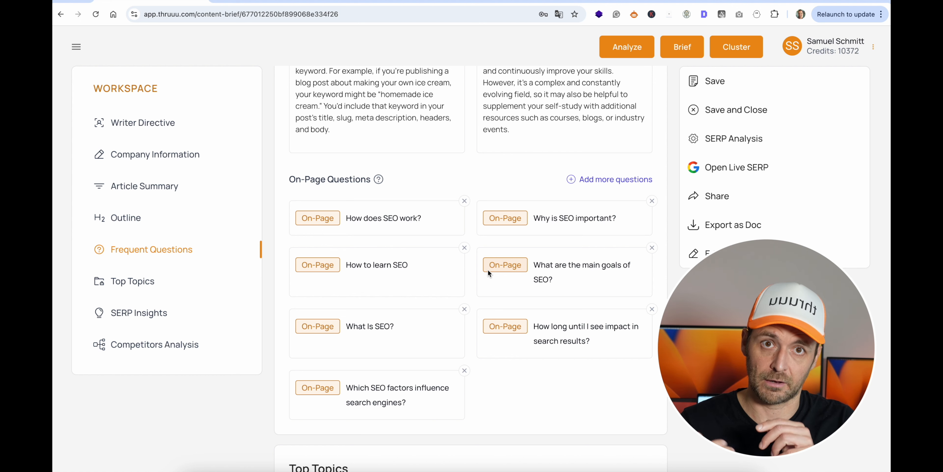
Open the brief's topic editor and filter the suggested top topics to 3 words.
{"action": "scroll", "coordinate": [487, 270], "scroll_direction": "down", "scroll_amount": 8}
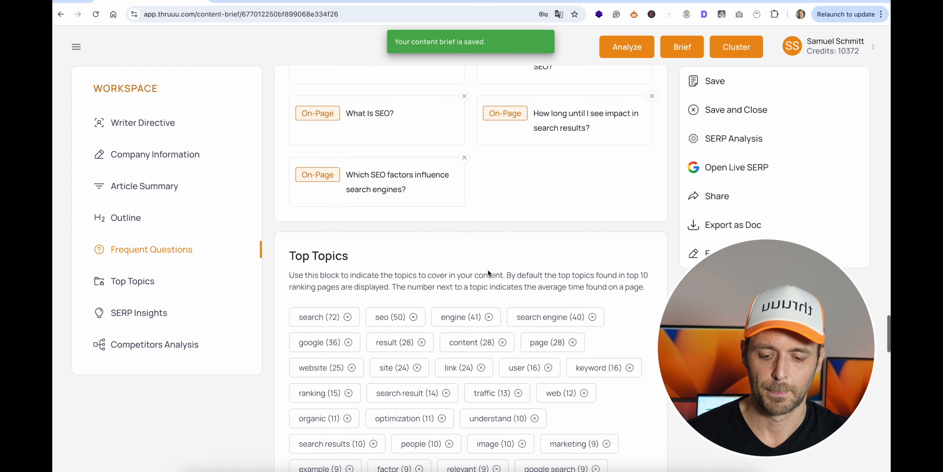
{"action": "scroll", "coordinate": [410, 181], "scroll_direction": "down", "scroll_amount": 3}
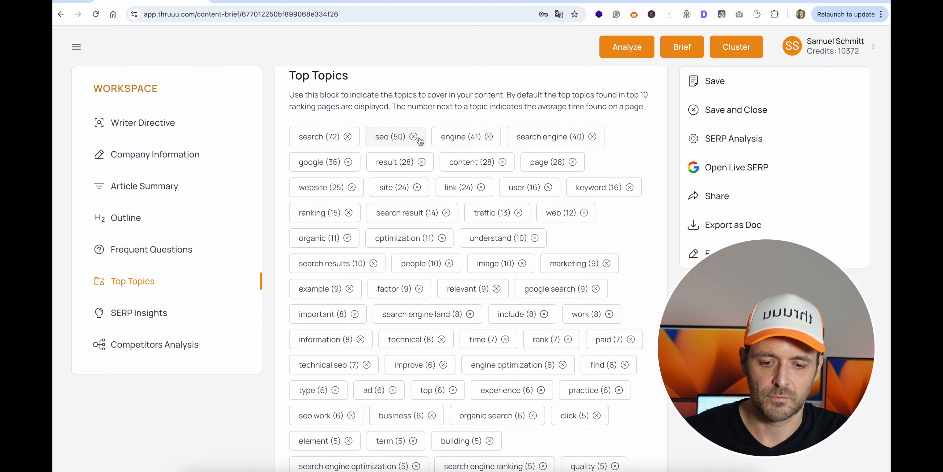
{"action": "scroll", "coordinate": [481, 136], "scroll_direction": "down", "scroll_amount": 2}
{"action": "scroll", "coordinate": [487, 140], "scroll_direction": "down", "scroll_amount": 2}
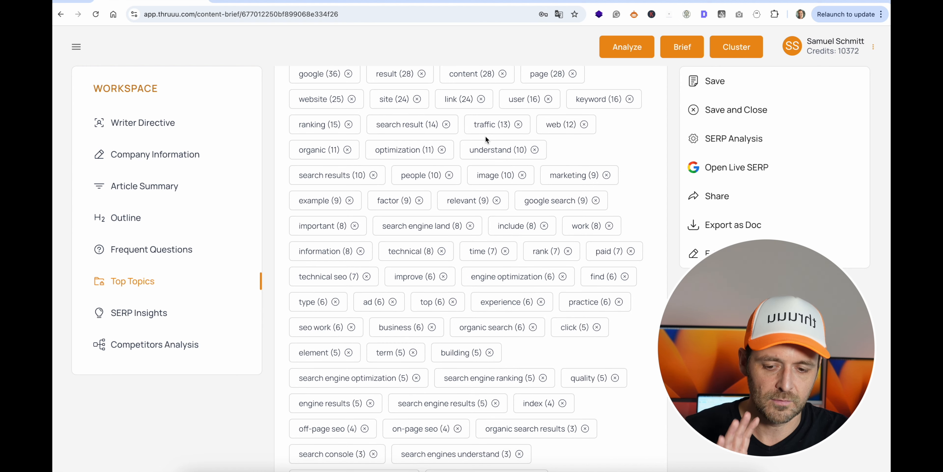
{"action": "scroll", "coordinate": [486, 139], "scroll_direction": "down", "scroll_amount": 5}
{"action": "scroll", "coordinate": [485, 139], "scroll_direction": "down", "scroll_amount": 2}
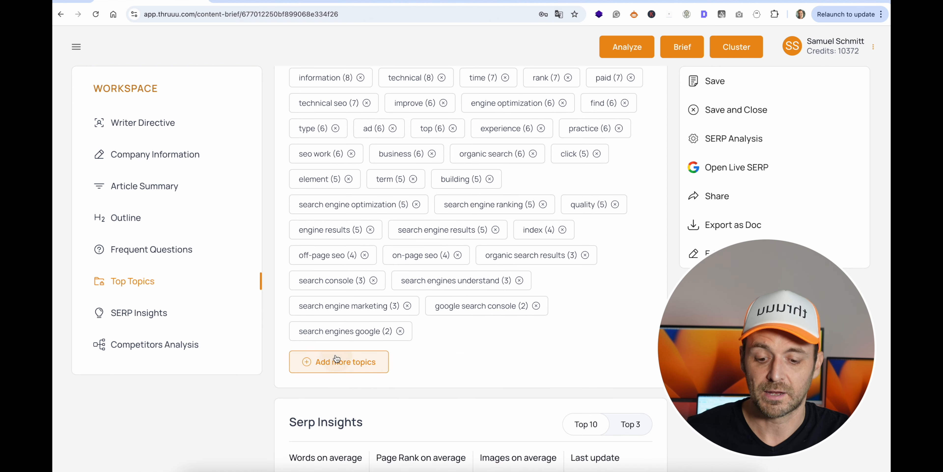
{"action": "left_click", "coordinate": [336, 361]}
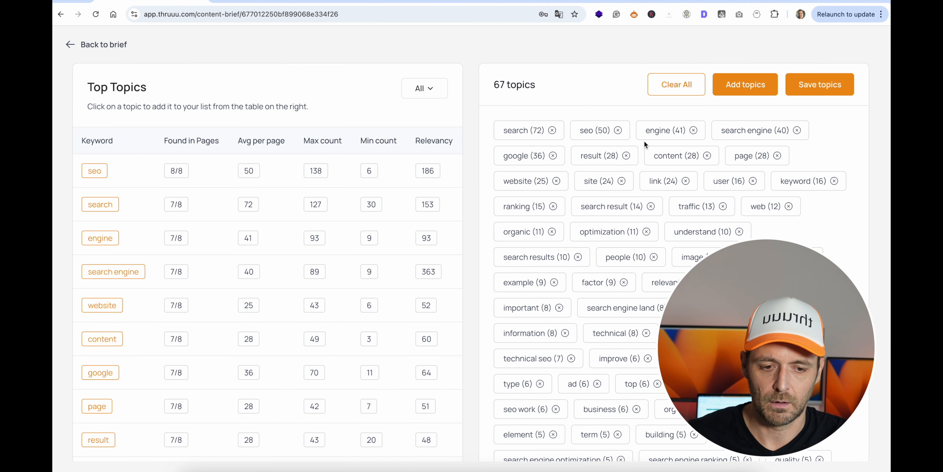
{"action": "scroll", "coordinate": [584, 225], "scroll_direction": "down", "scroll_amount": 5}
{"action": "scroll", "coordinate": [583, 224], "scroll_direction": "up", "scroll_amount": 5}
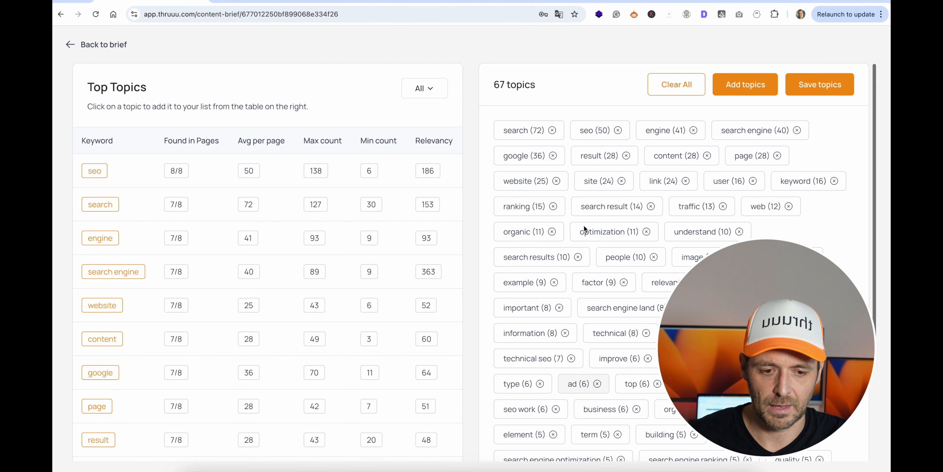
{"action": "left_click", "coordinate": [424, 89]}
{"action": "left_click", "coordinate": [419, 183]}
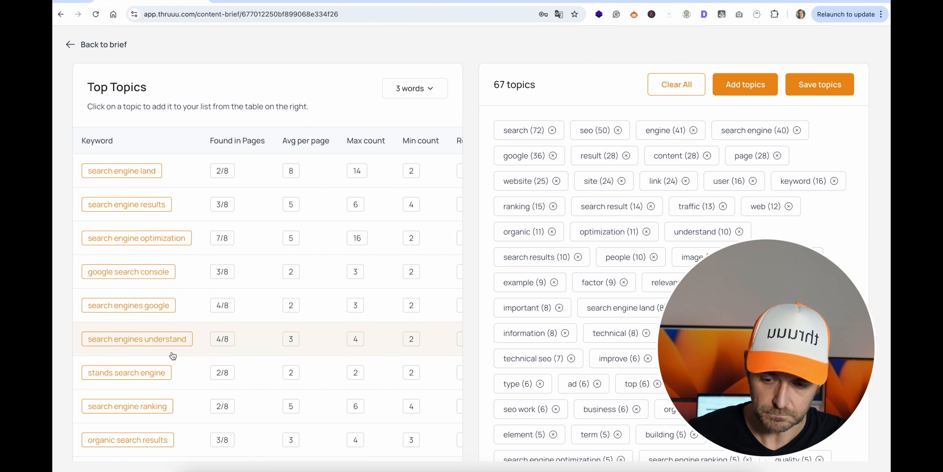
Add the three-word topic "stands search engine" to the brief's topic list.
{"action": "scroll", "coordinate": [196, 171], "scroll_direction": "down", "scroll_amount": 2}
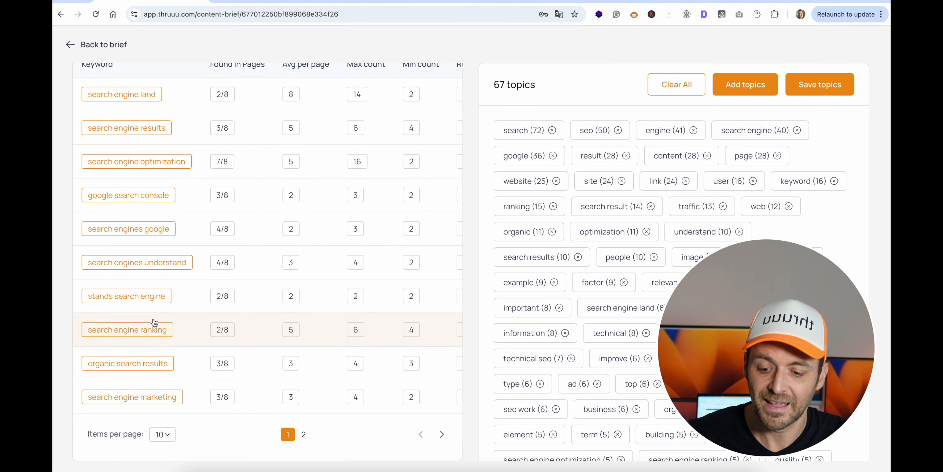
{"action": "scroll", "coordinate": [589, 261], "scroll_direction": "down", "scroll_amount": 4}
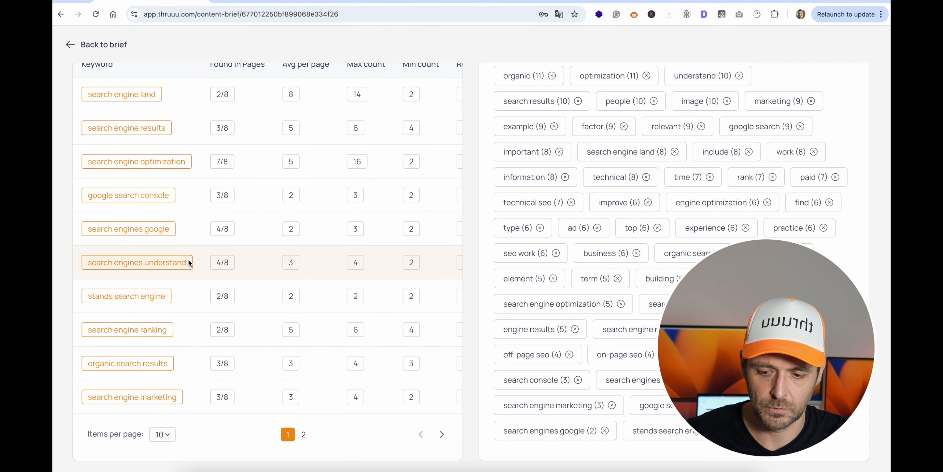
{"action": "scroll", "coordinate": [608, 181], "scroll_direction": "up", "scroll_amount": 4}
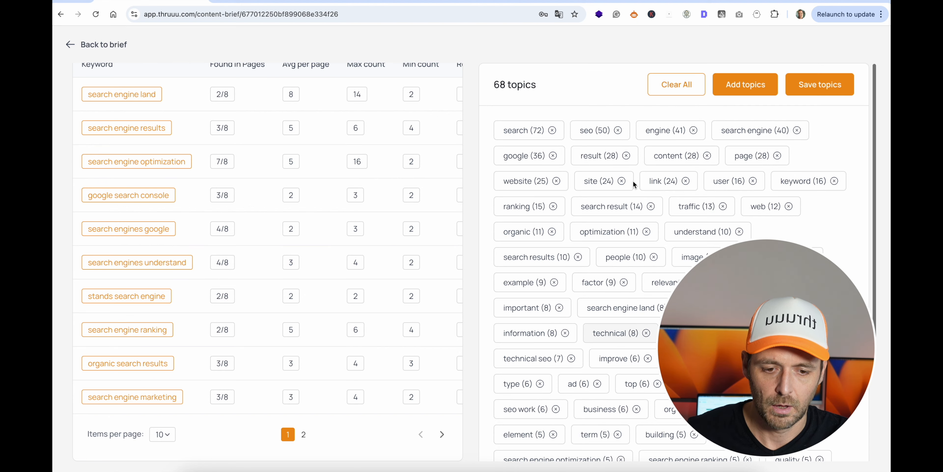
{"action": "left_click", "coordinate": [742, 93]}
{"action": "left_click", "coordinate": [417, 266]}
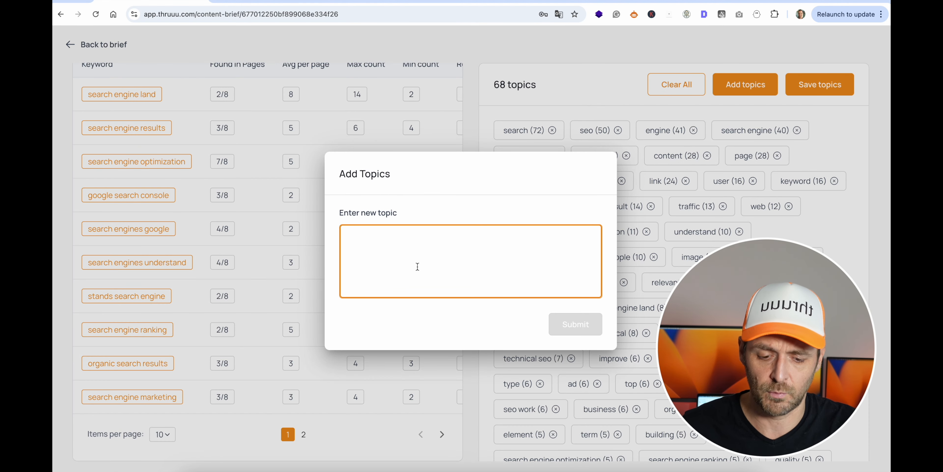
{"action": "left_click", "coordinate": [558, 79]}
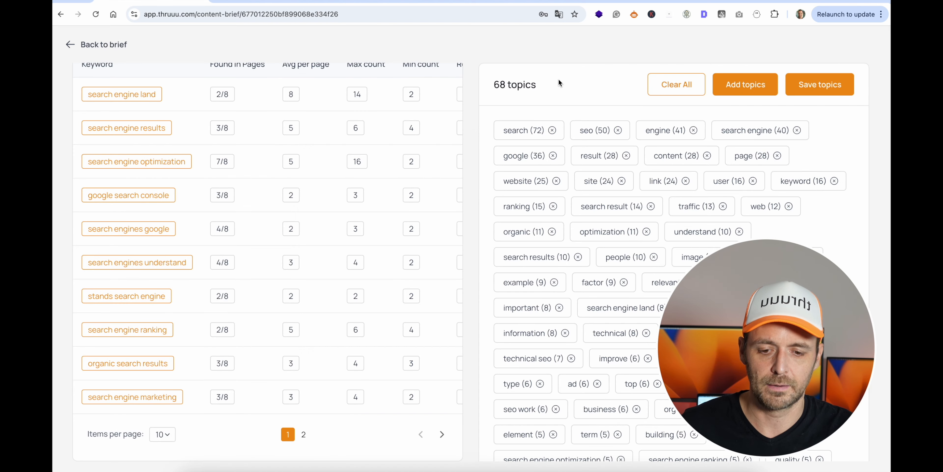
Leave the topic editor and return to the content brief.
{"action": "scroll", "coordinate": [332, 79], "scroll_direction": "up", "scroll_amount": 1}
{"action": "scroll", "coordinate": [333, 80], "scroll_direction": "up", "scroll_amount": 2}
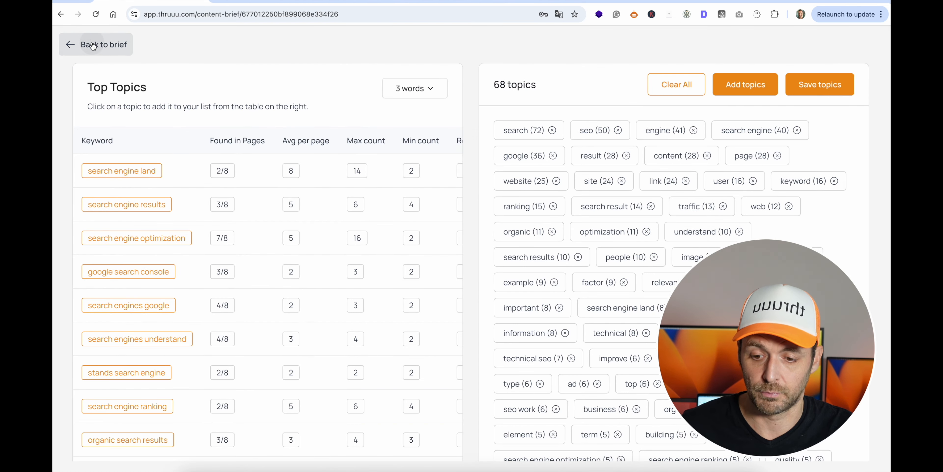
{"action": "left_click", "coordinate": [96, 44]}
Examine the brief's SERP insights and the competitors' pages with their page rank, word and image counts.
{"action": "scroll", "coordinate": [561, 242], "scroll_direction": "down", "scroll_amount": 15}
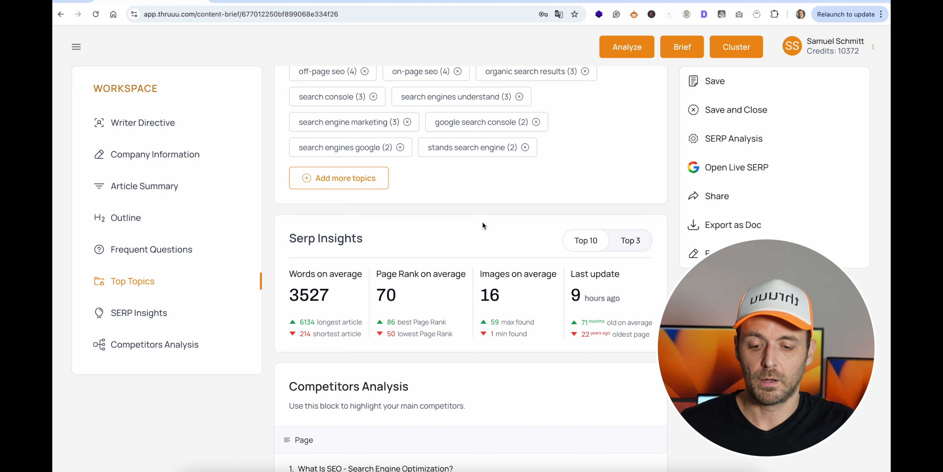
{"action": "scroll", "coordinate": [483, 222], "scroll_direction": "down", "scroll_amount": 2}
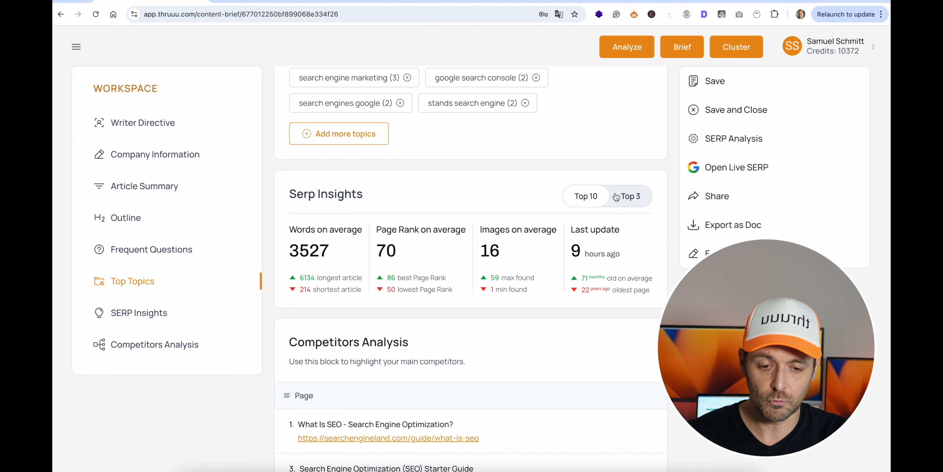
{"action": "scroll", "coordinate": [465, 180], "scroll_direction": "down", "scroll_amount": 5}
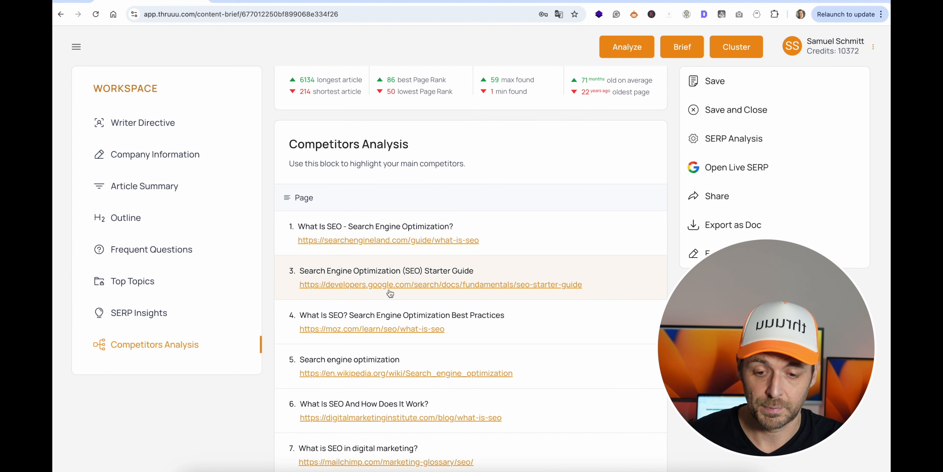
{"action": "scroll", "coordinate": [474, 254], "scroll_direction": "right", "scroll_amount": 10}
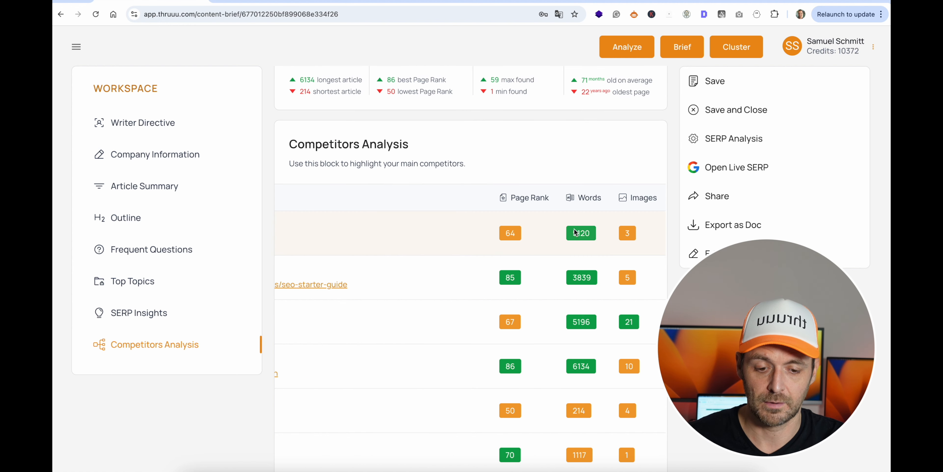
{"action": "scroll", "coordinate": [454, 225], "scroll_direction": "left", "scroll_amount": 10}
{"action": "scroll", "coordinate": [454, 224], "scroll_direction": "right", "scroll_amount": 10}
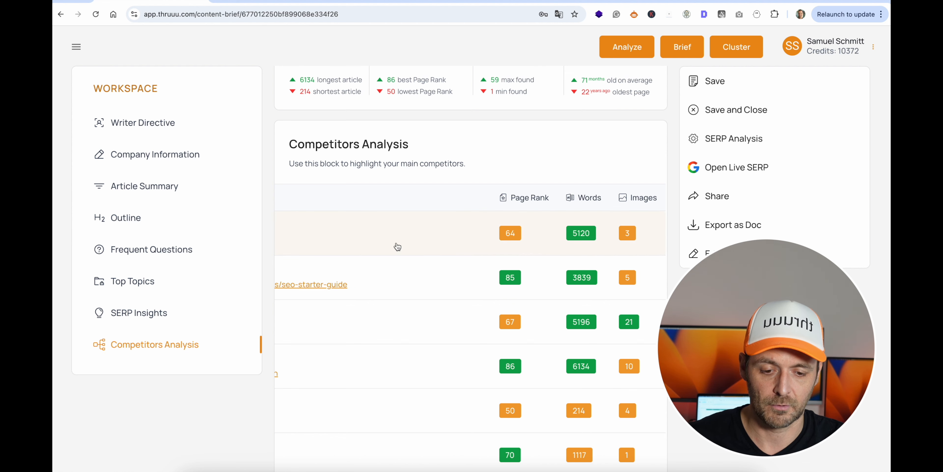
{"action": "scroll", "coordinate": [397, 246], "scroll_direction": "left", "scroll_amount": 10}
{"action": "scroll", "coordinate": [397, 246], "scroll_direction": "down", "scroll_amount": 10}
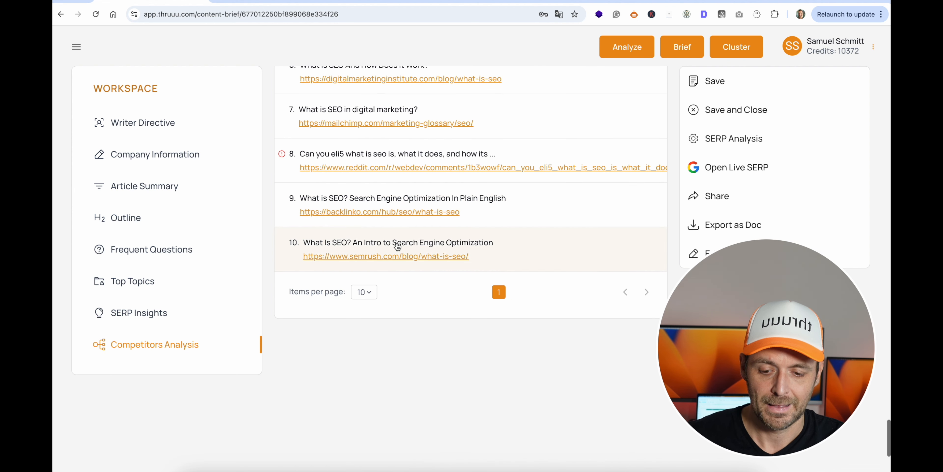
{"action": "scroll", "coordinate": [432, 319], "scroll_direction": "up", "scroll_amount": 5}
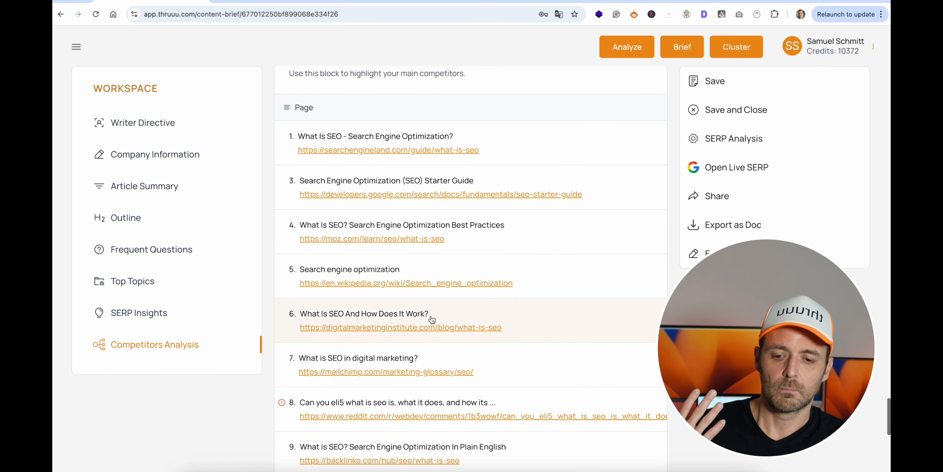
Generate the share link for the "what is seo" brief and copy it to the clipboard.
{"action": "scroll", "coordinate": [432, 319], "scroll_direction": "up", "scroll_amount": 20}
{"action": "scroll", "coordinate": [431, 317], "scroll_direction": "up", "scroll_amount": 20}
{"action": "scroll", "coordinate": [432, 316], "scroll_direction": "up", "scroll_amount": 15}
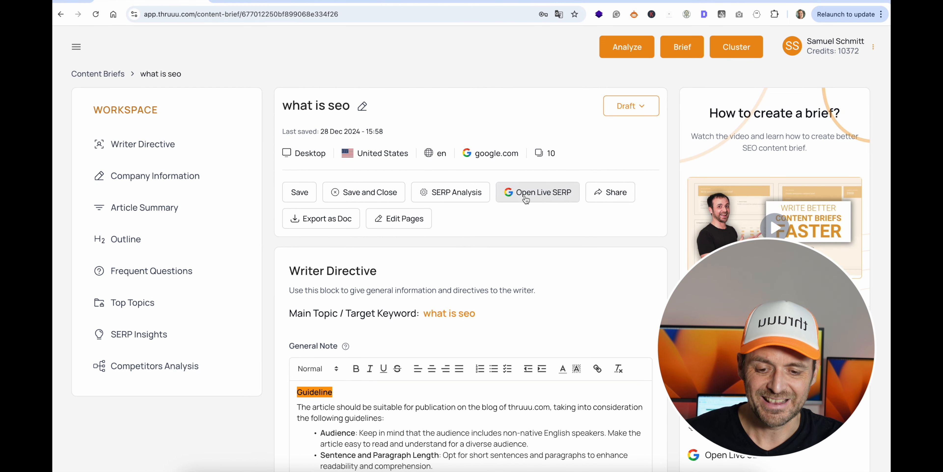
{"action": "left_click_drag", "start_coordinate": [728, 308], "coordinate": [204, 286]}
{"action": "scroll", "coordinate": [757, 261], "scroll_direction": "down", "scroll_amount": 5}
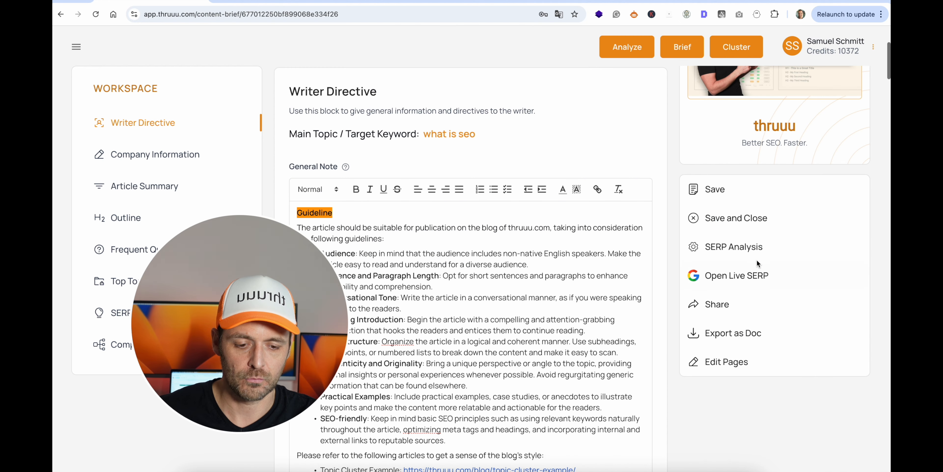
{"action": "left_click", "coordinate": [711, 306]}
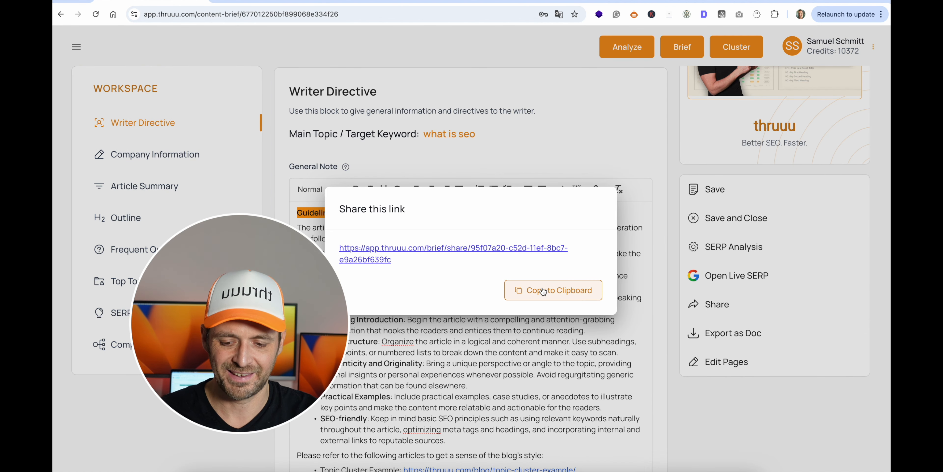
{"action": "left_click", "coordinate": [543, 291]}
Open the copied share link of the brief in a new browser tab.
{"action": "key", "text": "super+t"}
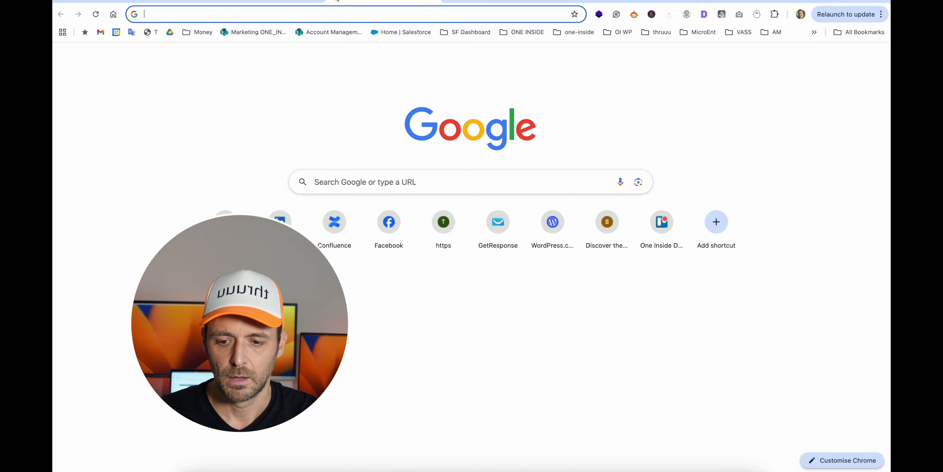
{"action": "key", "text": "super+v"}
{"action": "key", "text": "Return"}
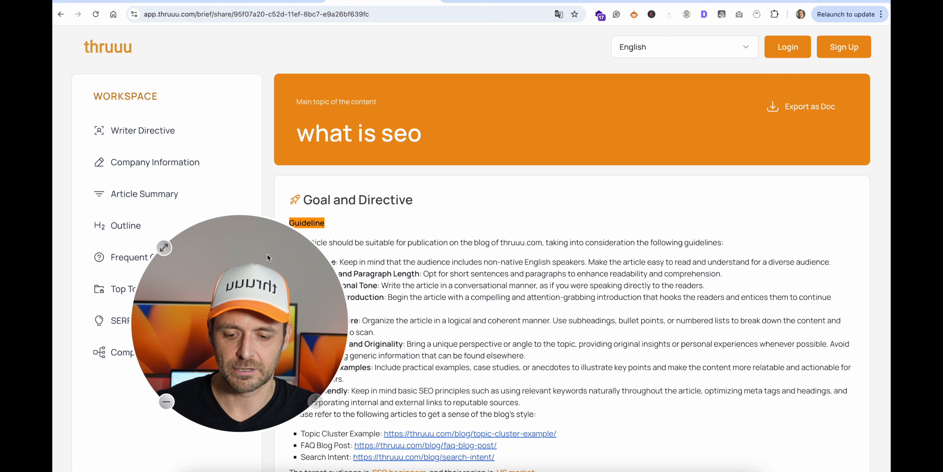
{"action": "left_click_drag", "start_coordinate": [267, 254], "coordinate": [768, 279]}
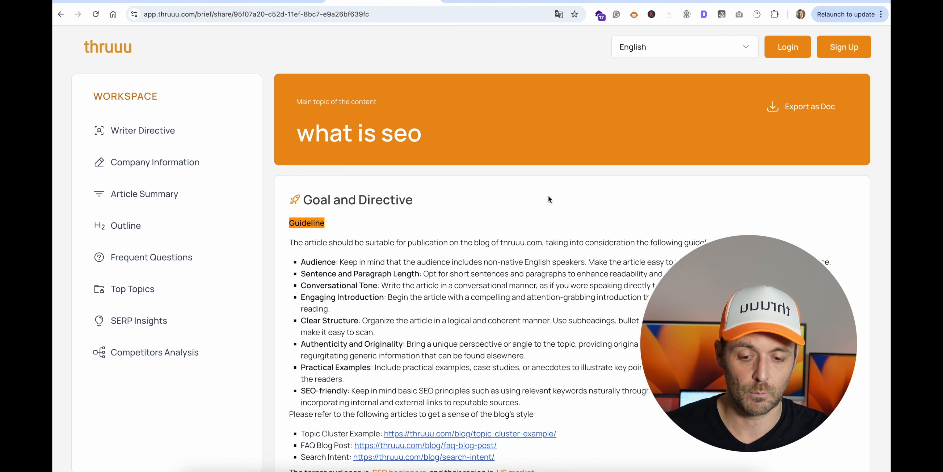
Review the shared brief from the goal and directive through search intent, article summary, questions and topics to the competitors analysis.
{"action": "scroll", "coordinate": [549, 197], "scroll_direction": "down", "scroll_amount": 1}
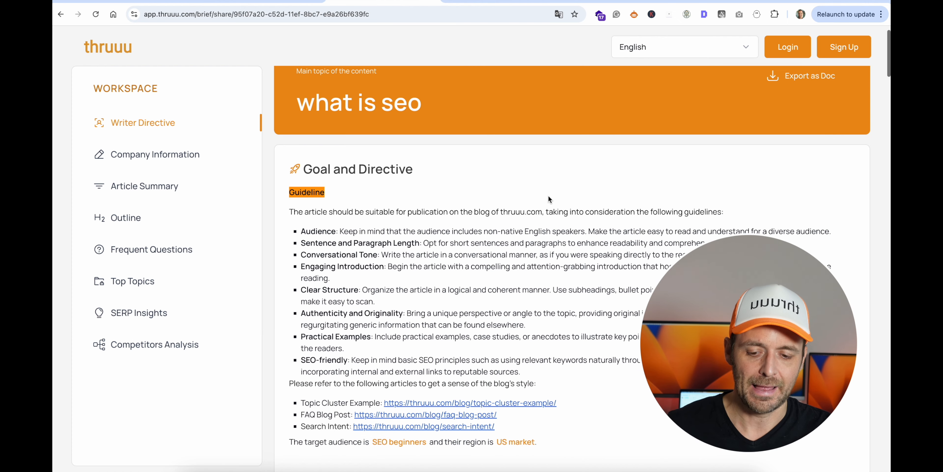
{"action": "scroll", "coordinate": [548, 196], "scroll_direction": "down", "scroll_amount": 1}
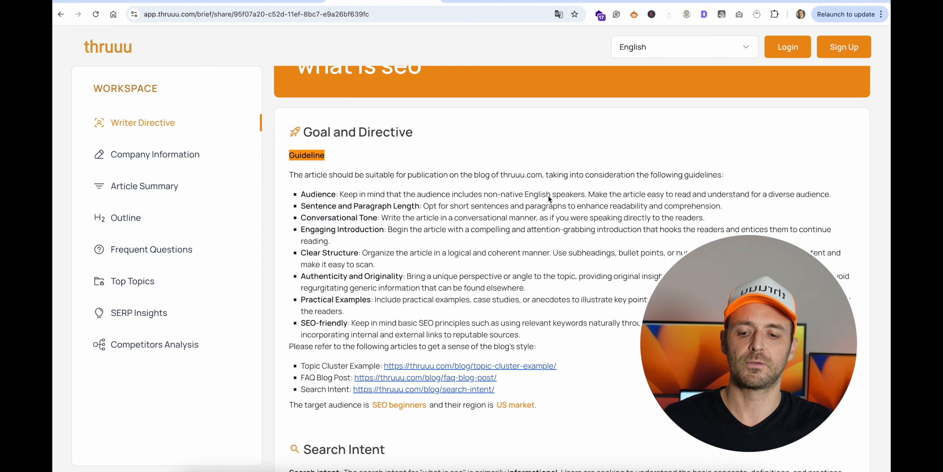
{"action": "scroll", "coordinate": [548, 198], "scroll_direction": "down", "scroll_amount": 3}
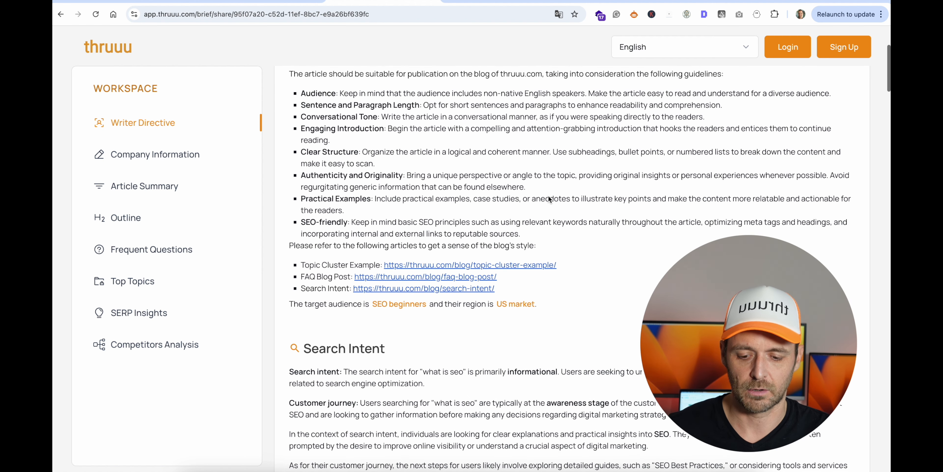
{"action": "scroll", "coordinate": [549, 199], "scroll_direction": "down", "scroll_amount": 2}
{"action": "scroll", "coordinate": [549, 200], "scroll_direction": "down", "scroll_amount": 2}
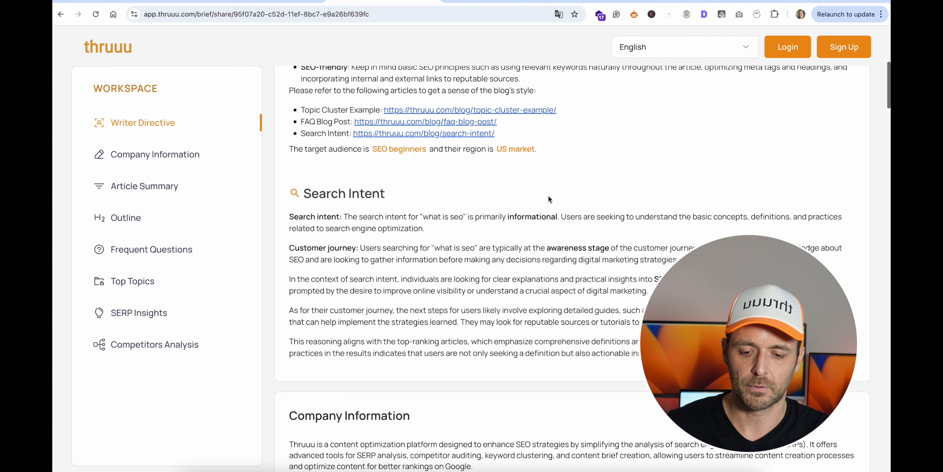
{"action": "scroll", "coordinate": [548, 199], "scroll_direction": "down", "scroll_amount": 3}
{"action": "scroll", "coordinate": [548, 199], "scroll_direction": "down", "scroll_amount": 2}
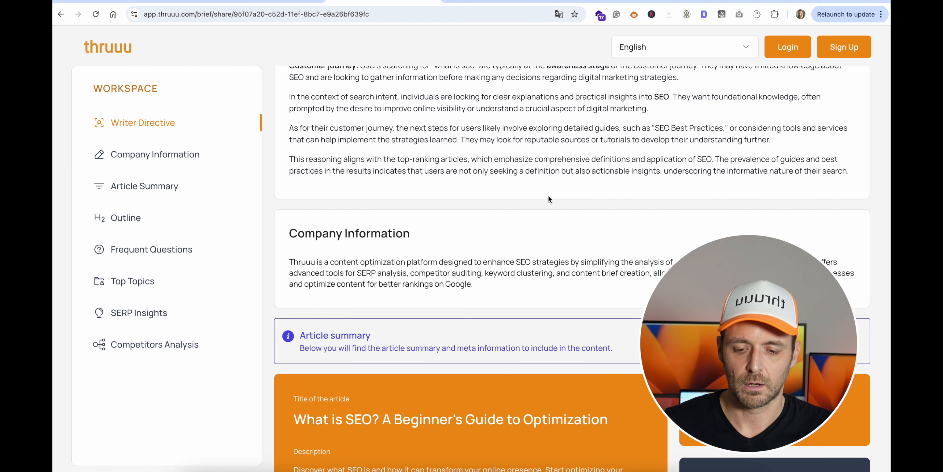
{"action": "scroll", "coordinate": [549, 199], "scroll_direction": "down", "scroll_amount": 20}
{"action": "scroll", "coordinate": [548, 199], "scroll_direction": "down", "scroll_amount": 20}
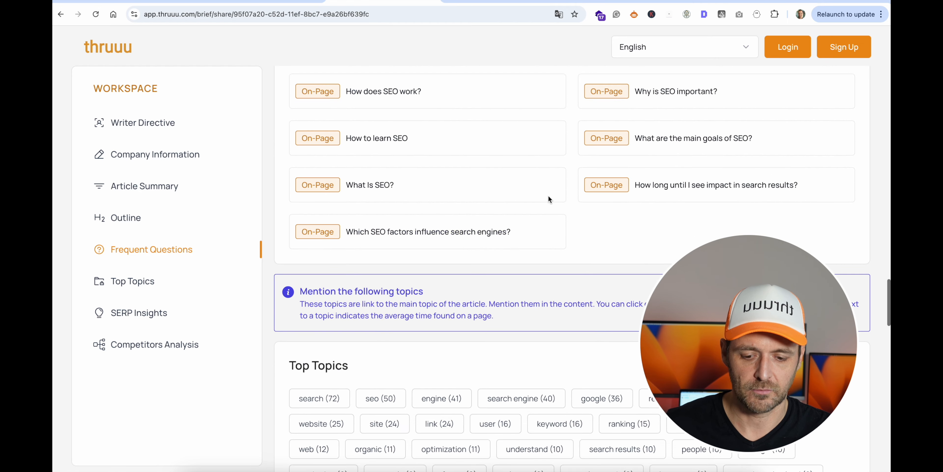
{"action": "scroll", "coordinate": [548, 199], "scroll_direction": "down", "scroll_amount": 20}
{"action": "scroll", "coordinate": [548, 198], "scroll_direction": "down", "scroll_amount": 10}
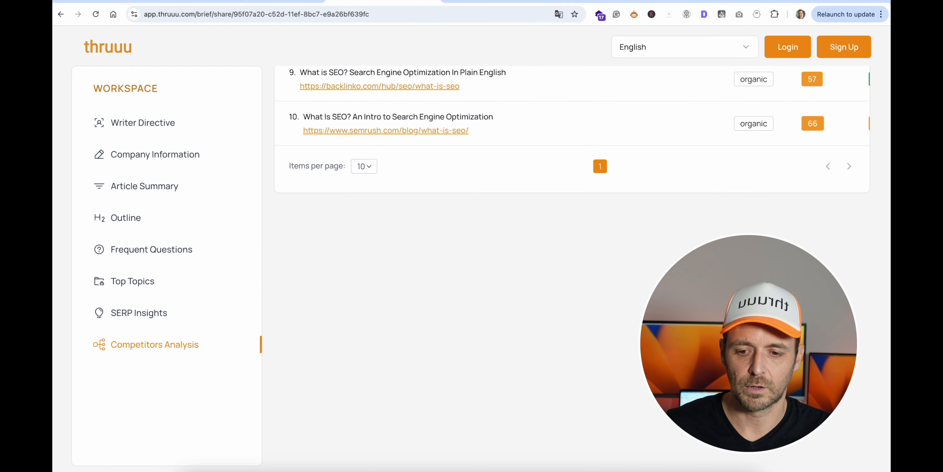
Return to the editable "what is seo" brief and export it as a document.
{"action": "key", "text": "ctrl+shift+Tab"}
{"action": "key", "text": "ctrl+shift+Tab"}
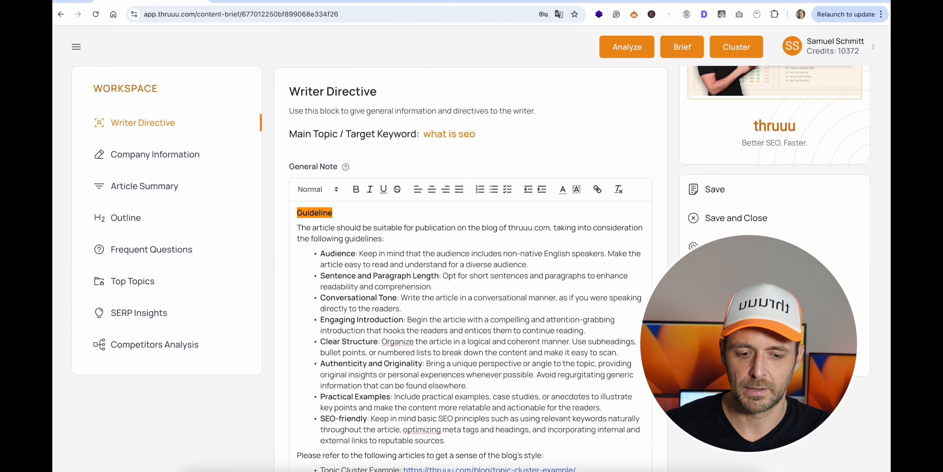
{"action": "scroll", "coordinate": [499, 144], "scroll_direction": "up", "scroll_amount": 5}
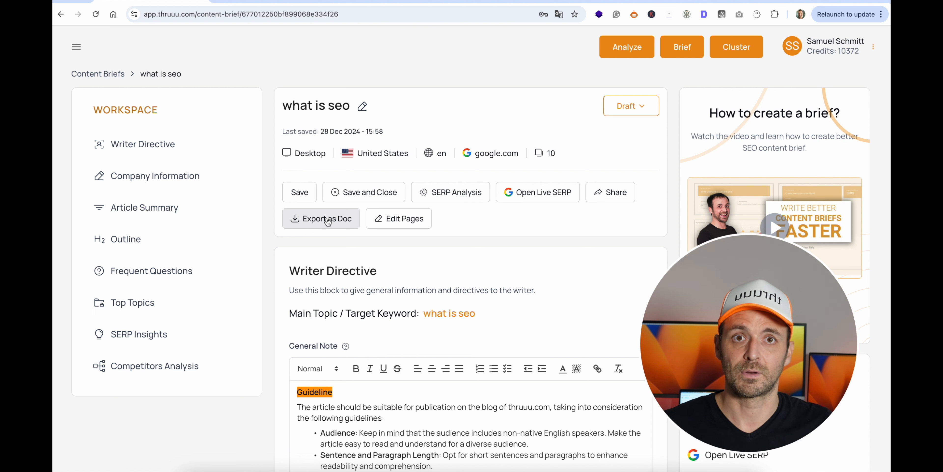
{"action": "left_click", "coordinate": [328, 222]}
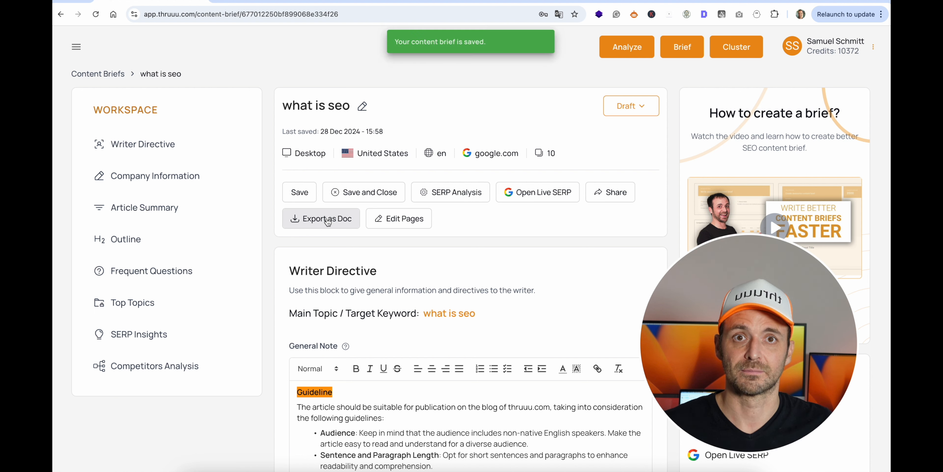